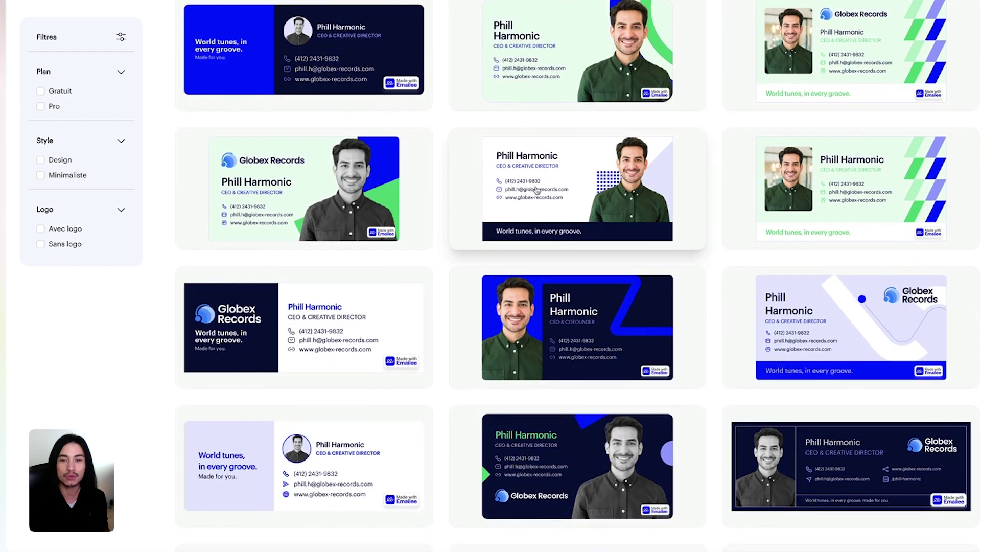
# Step: Browse the gallery of email signature templates to compare their layouts and colours
pyautogui.scroll(-4, 510, 180)
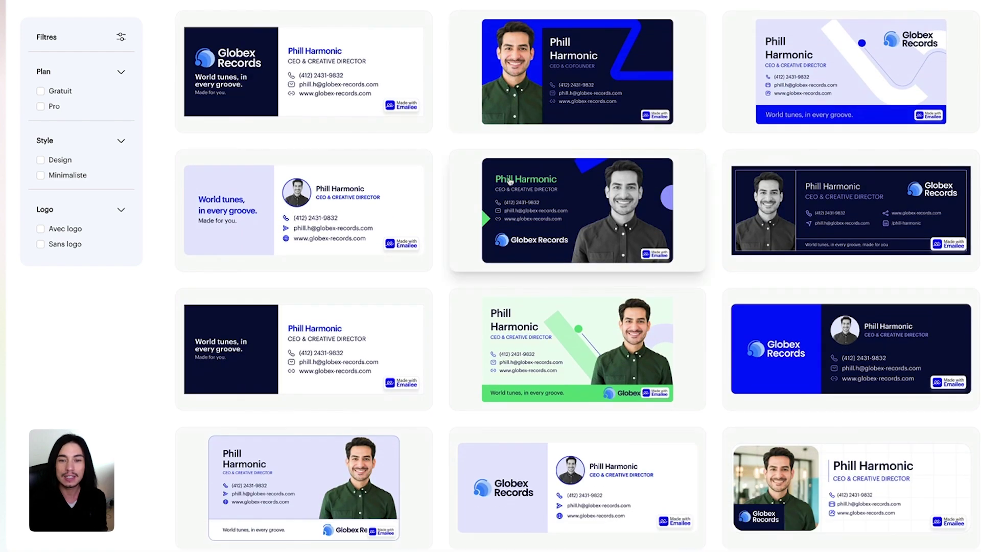
pyautogui.scroll(-6, 546, 204)
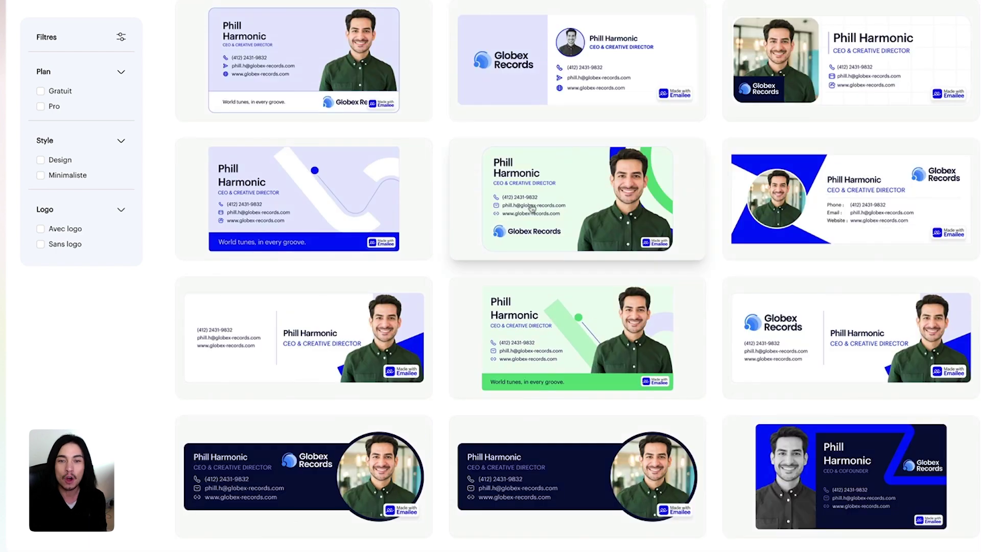
pyautogui.scroll(-2, 567, 192)
pyautogui.scroll(-2, 556, 215)
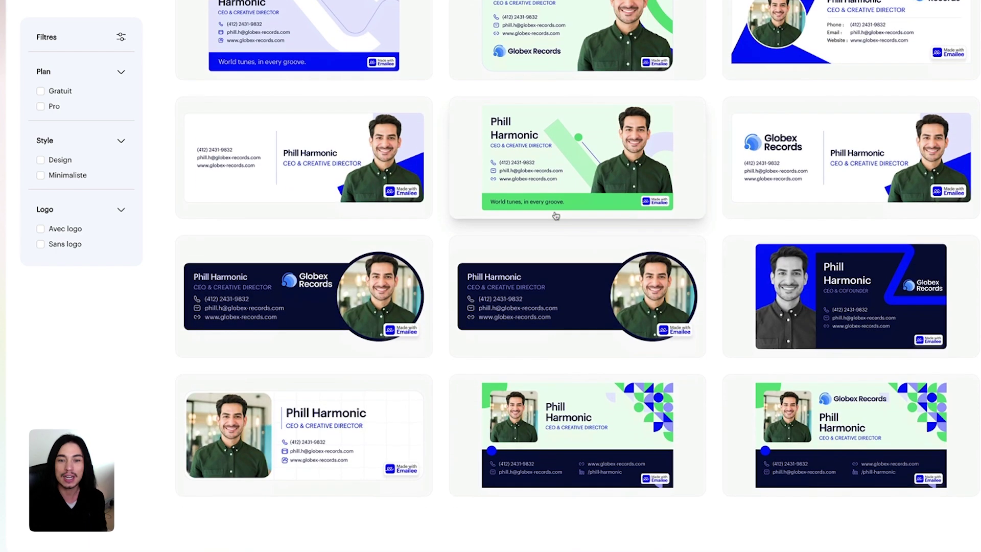
pyautogui.scroll(4, 556, 215)
pyautogui.scroll(5, 556, 215)
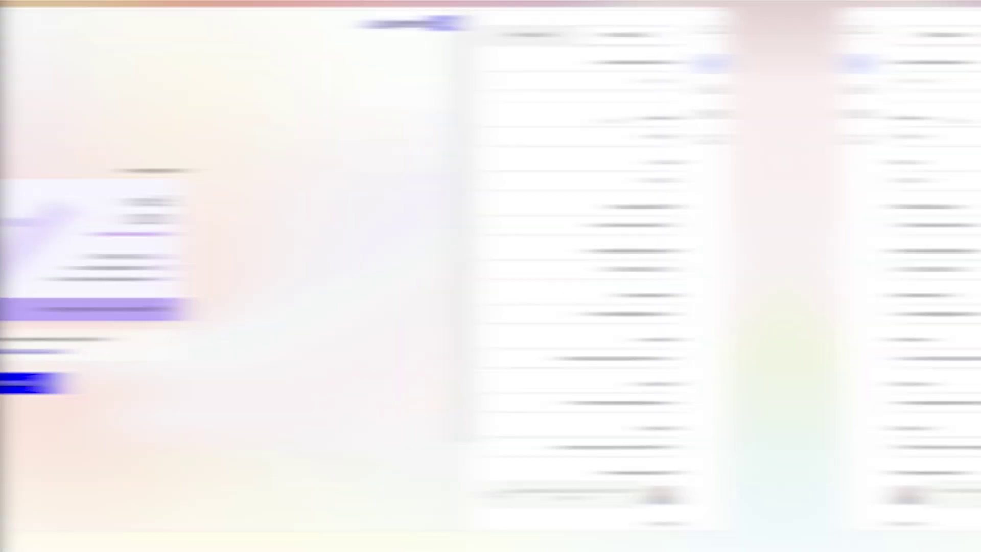
# Step: Replace the abbreviated last name in the signature's personal information with the full last name
pyautogui.scroll(-4, 226, 166)
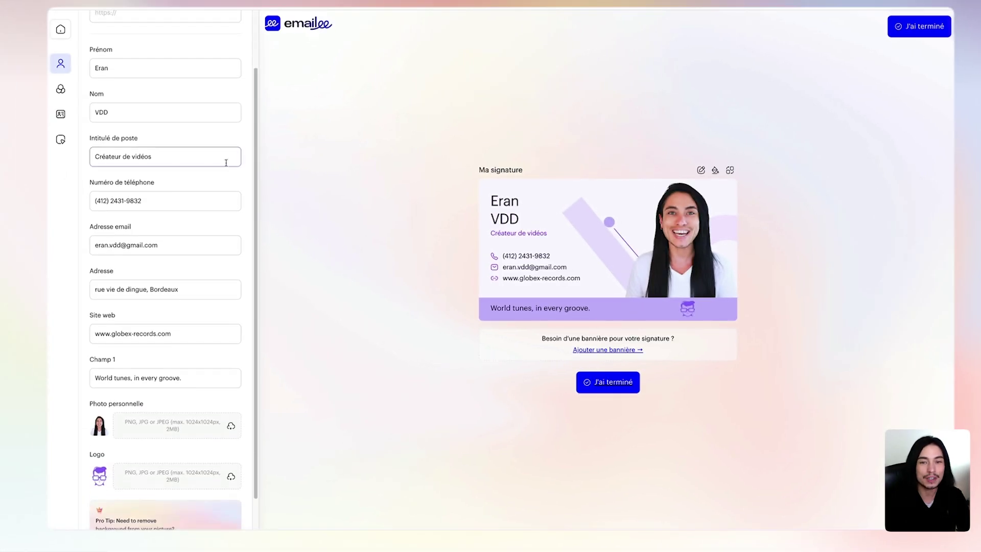
pyautogui.scroll(1, 239, 205)
pyautogui.scroll(3, 240, 204)
pyautogui.click(185, 134)
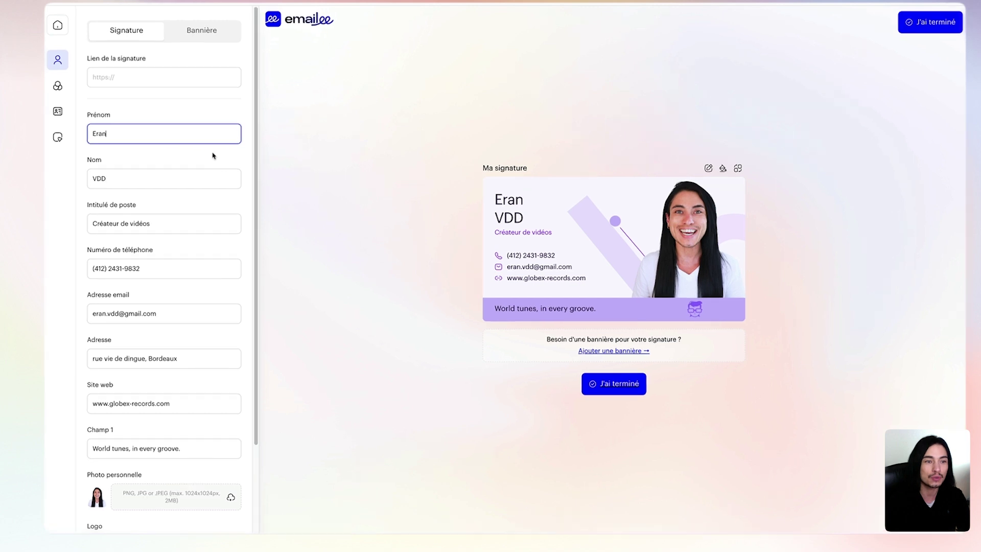
pyautogui.click(130, 181)
pyautogui.press('BackSpace')
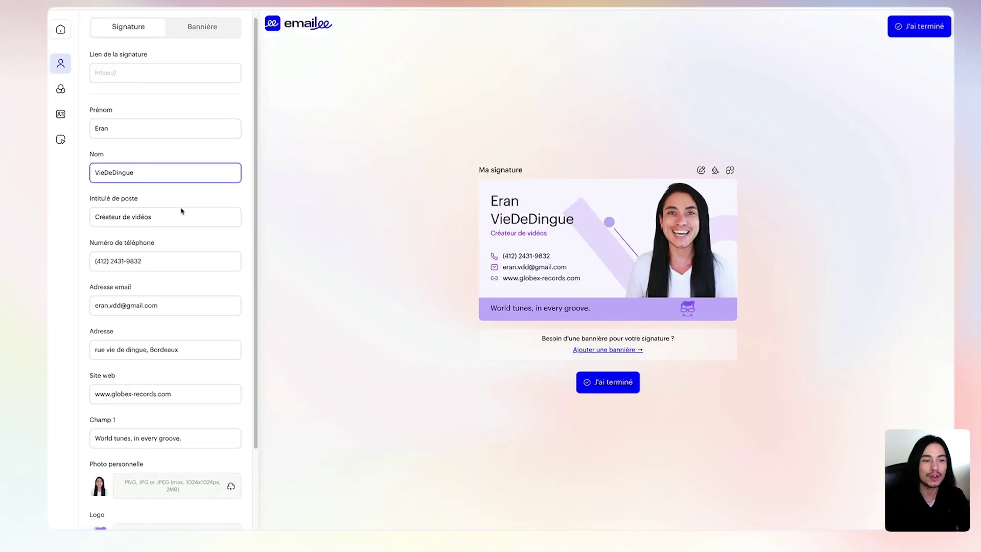
pyautogui.scroll(-3, 160, 191)
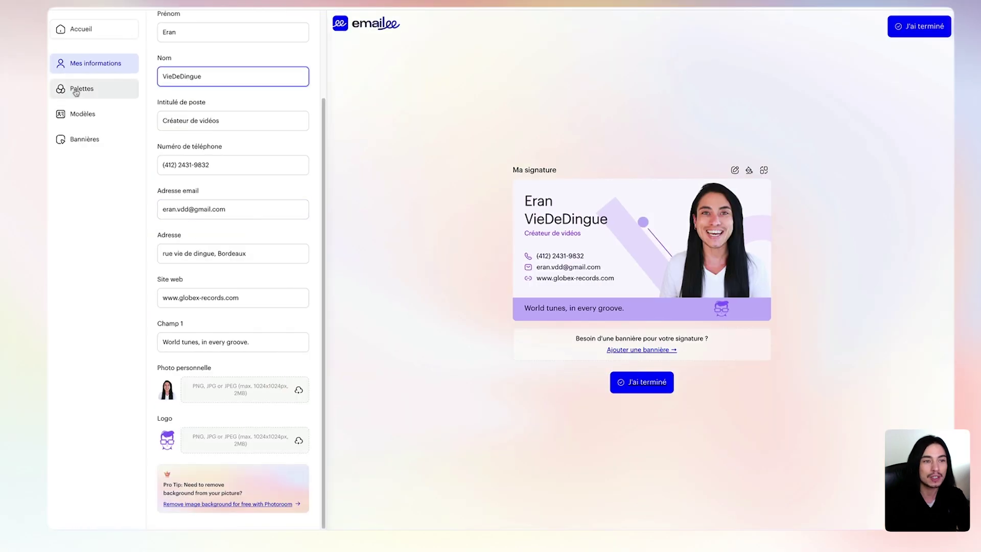
# Step: Try the preset colour palettes Black & white, Webflow and Neutral on the signature
pyautogui.click(77, 91)
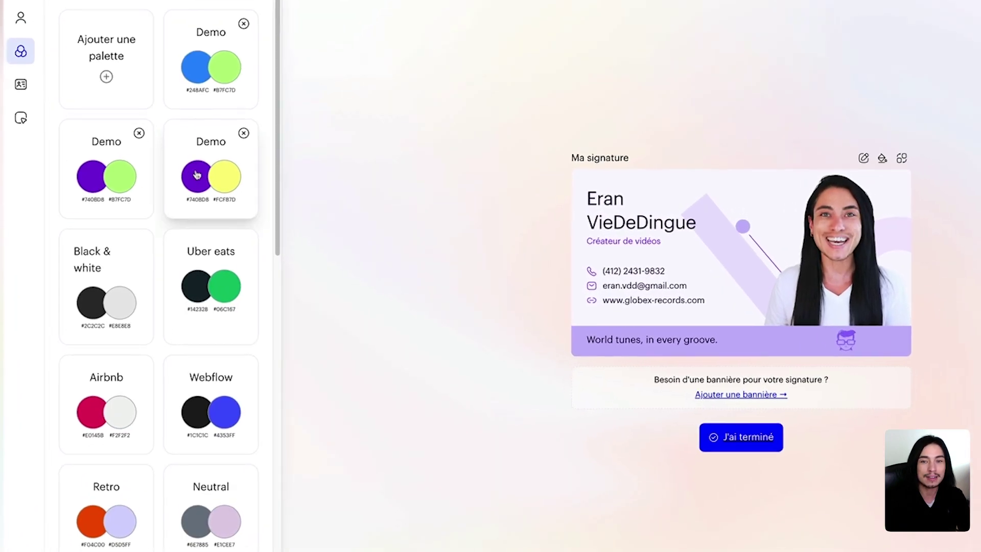
pyautogui.click(228, 183)
pyautogui.click(202, 254)
pyautogui.click(113, 284)
pyautogui.scroll(-3, 113, 284)
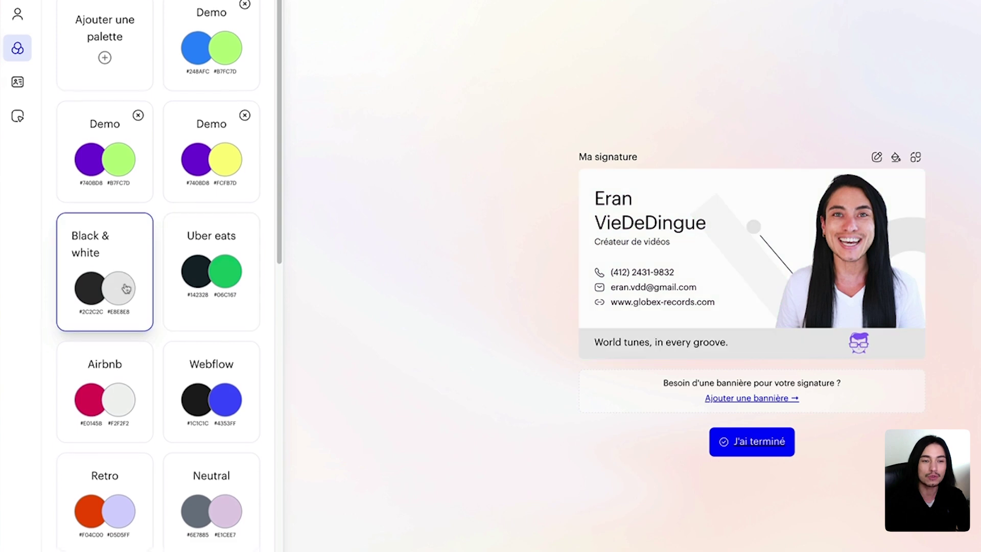
pyautogui.click(121, 302)
pyautogui.click(185, 322)
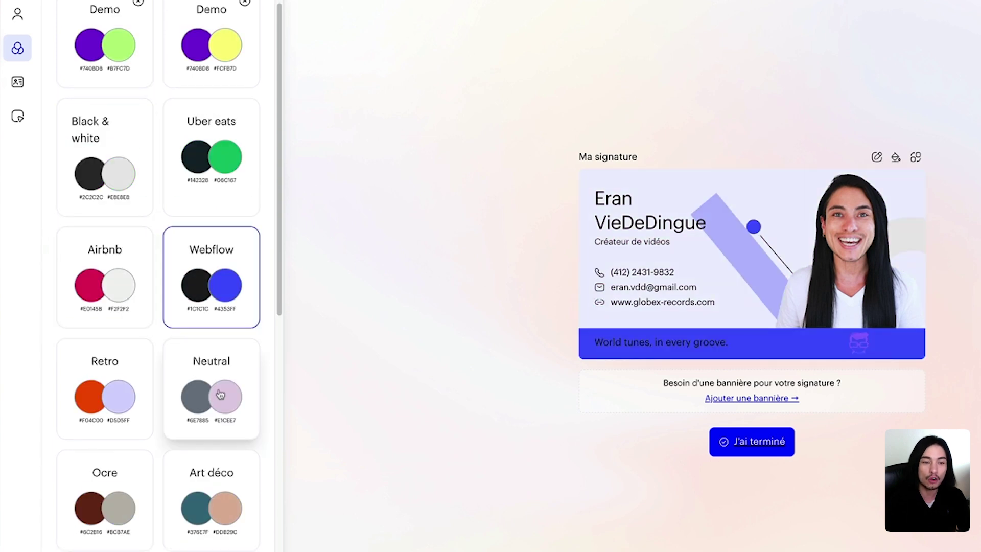
pyautogui.click(219, 394)
pyautogui.scroll(3, 206, 258)
pyautogui.click(105, 49)
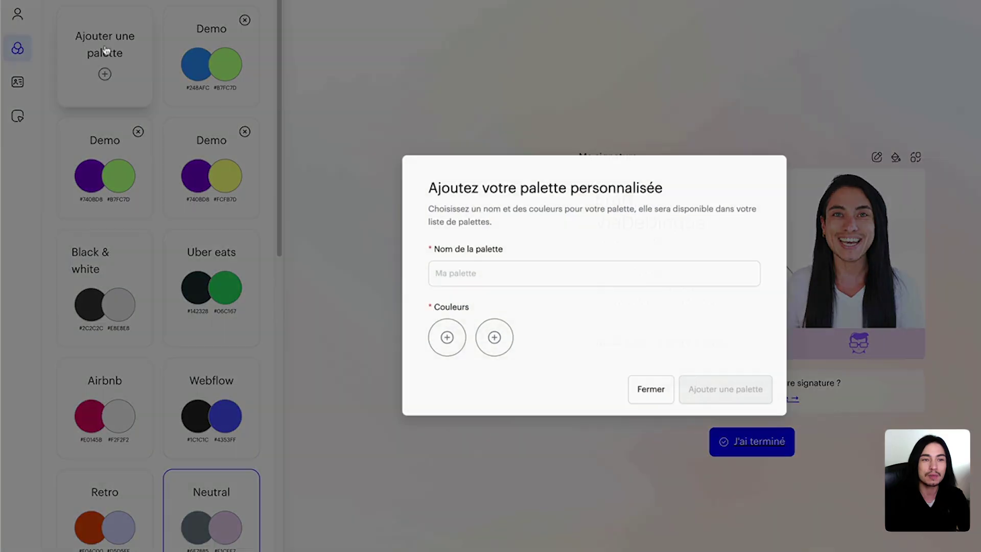
pyautogui.click(489, 347)
pyautogui.click(664, 397)
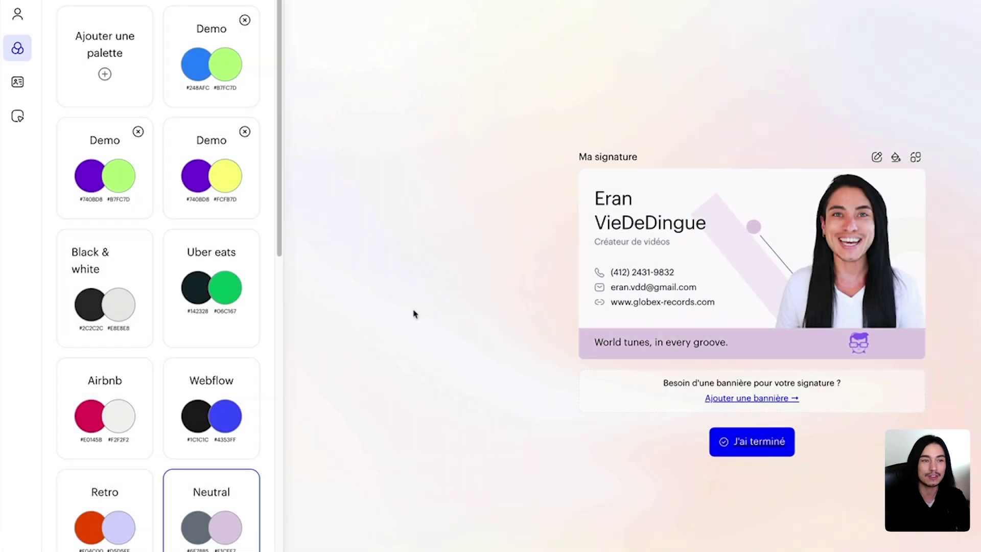
# Step: Look through the available signature templates and banner designs
pyautogui.moveTo(90, 83)
pyautogui.click(43, 87)
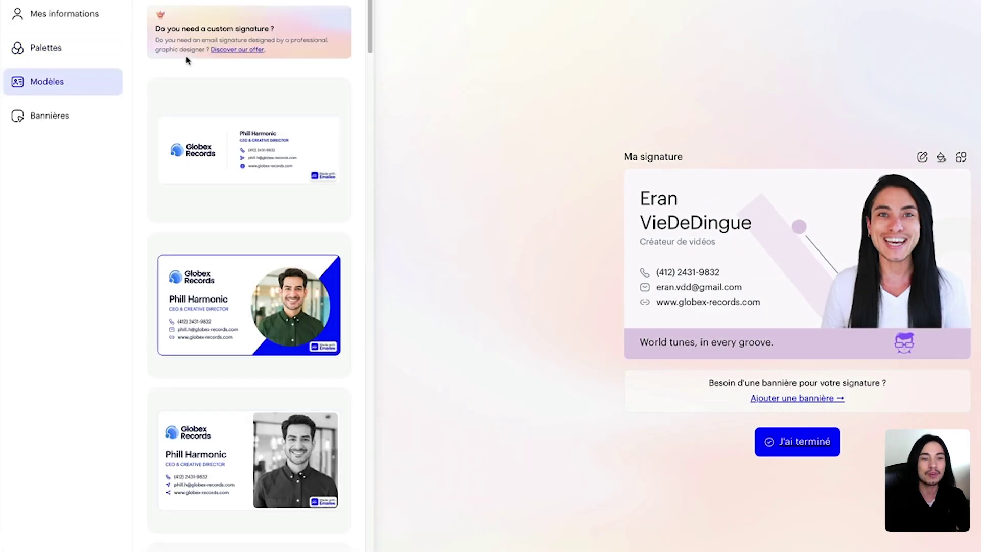
pyautogui.scroll(-10, 190, 204)
pyautogui.scroll(5, 192, 210)
pyautogui.click(23, 115)
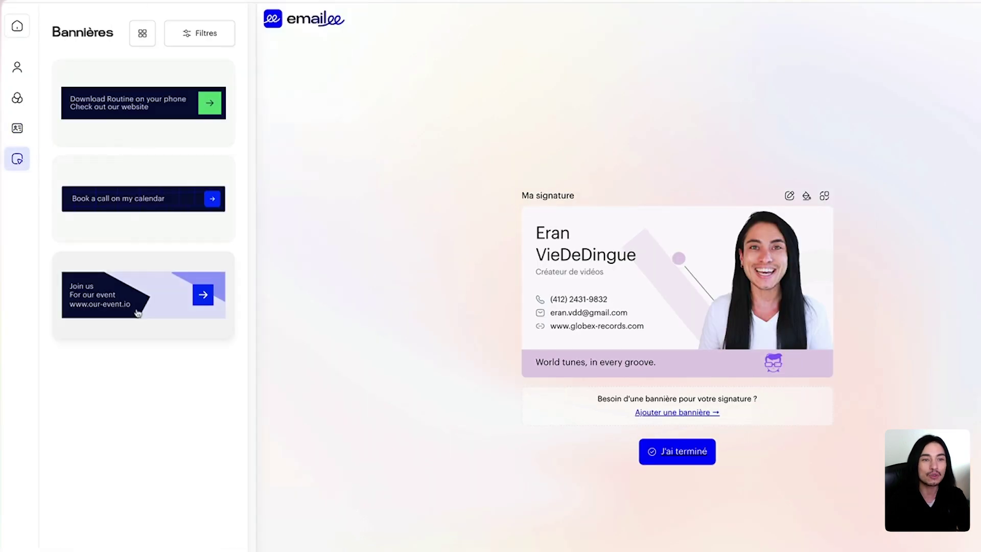
pyautogui.moveTo(201, 141)
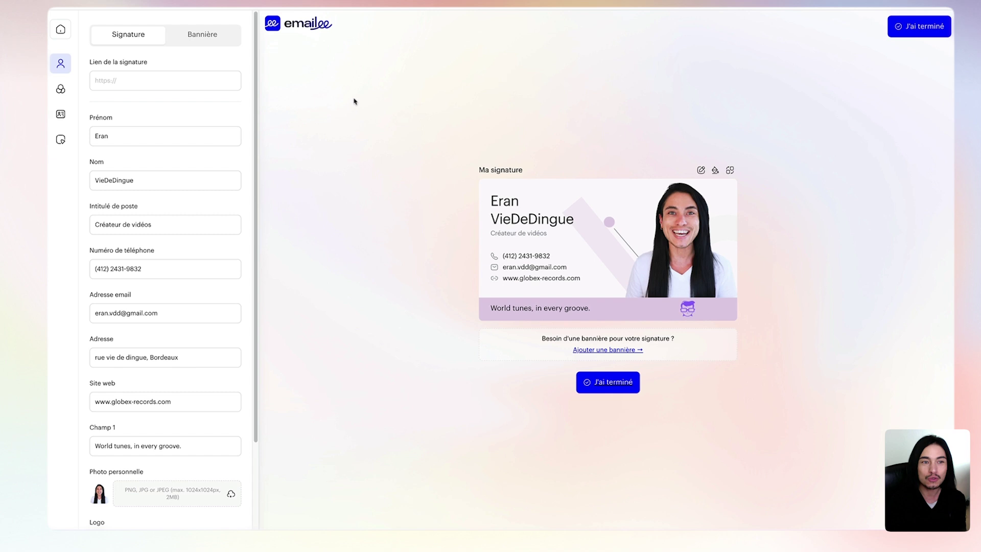
pyautogui.click(170, 80)
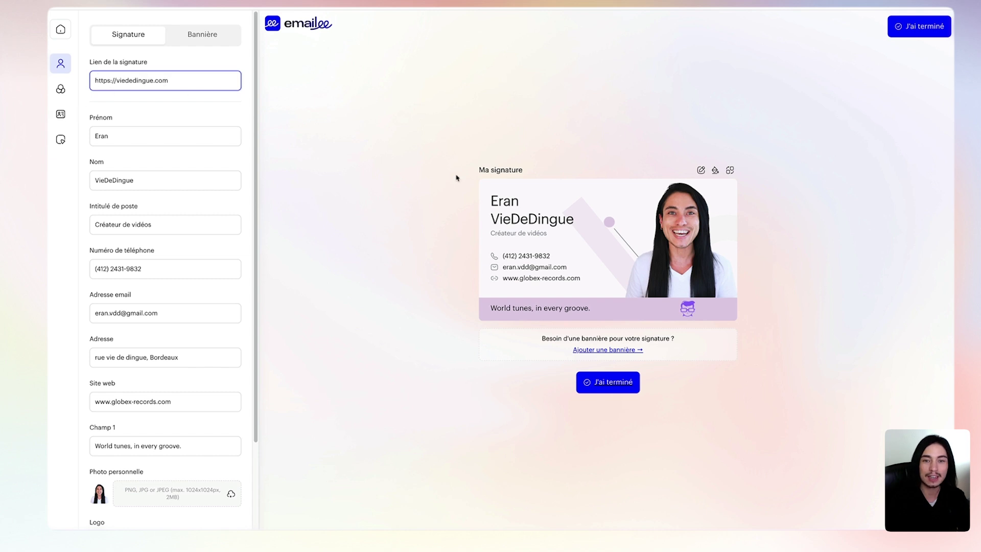
pyautogui.scroll(-3, 204, 202)
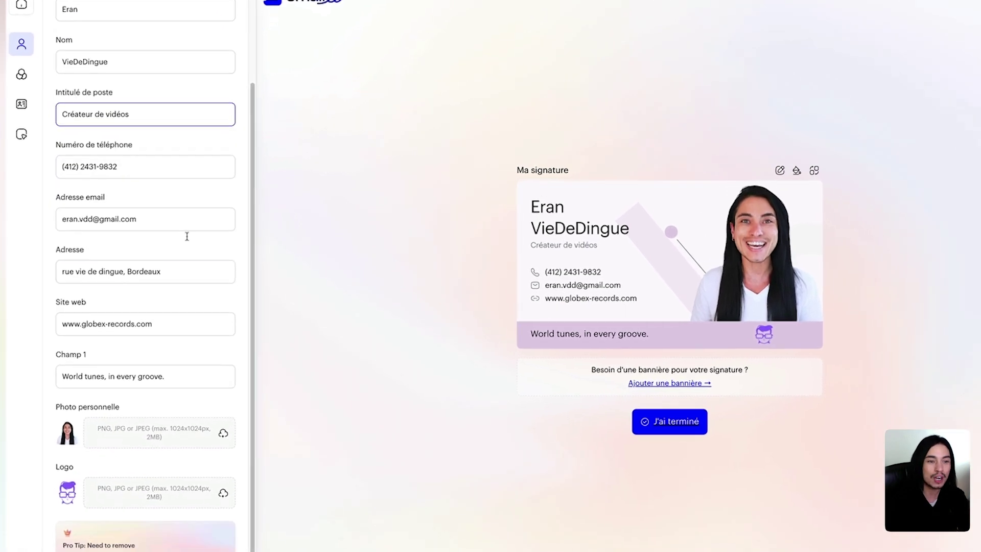
pyautogui.click(186, 258)
pyautogui.click(149, 347)
pyautogui.moveTo(148, 347); pyautogui.dragTo(22, 348)
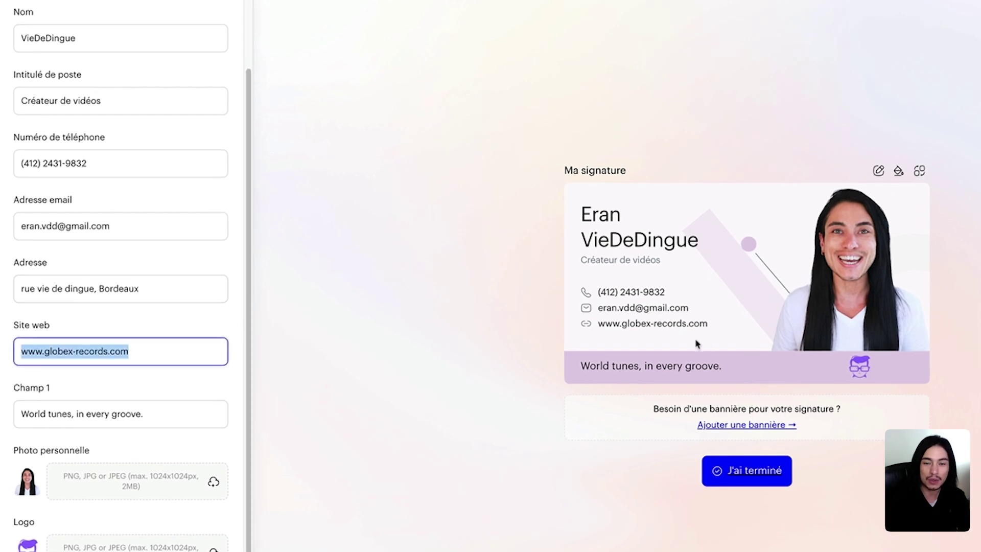
pyautogui.write('www.viededingue')
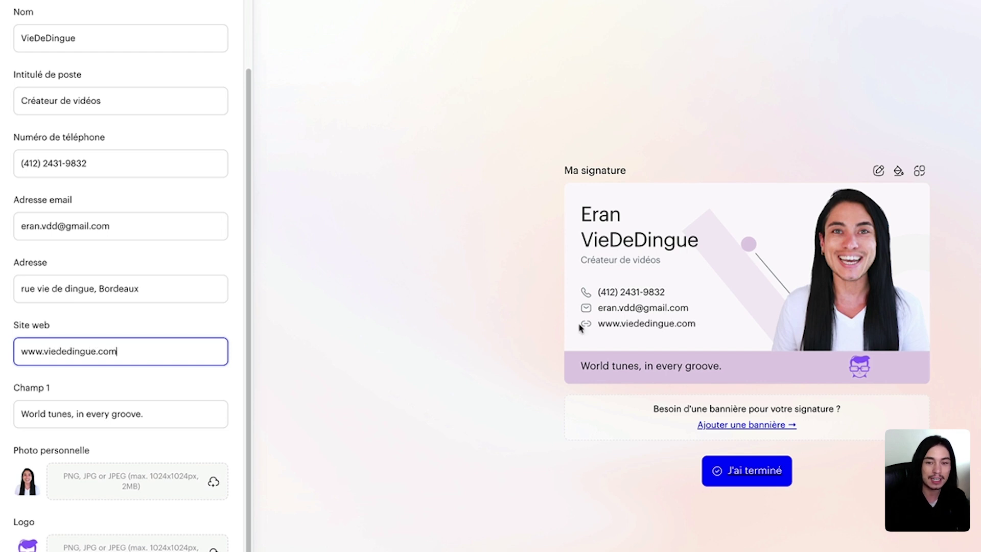
# Step: Replace the tagline in Champ 1 with "Accès à vie aux meilleurs outils pour entrepreneurs"
pyautogui.moveTo(205, 414); pyautogui.dragTo(9, 425)
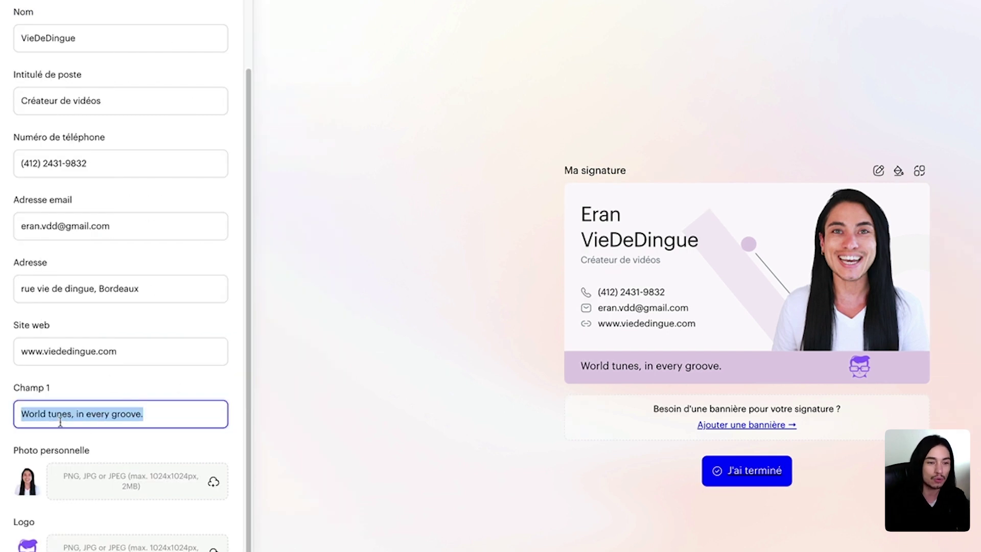
pyautogui.write('Accès à vie aux meilleurs outils pour entrepreneurs')
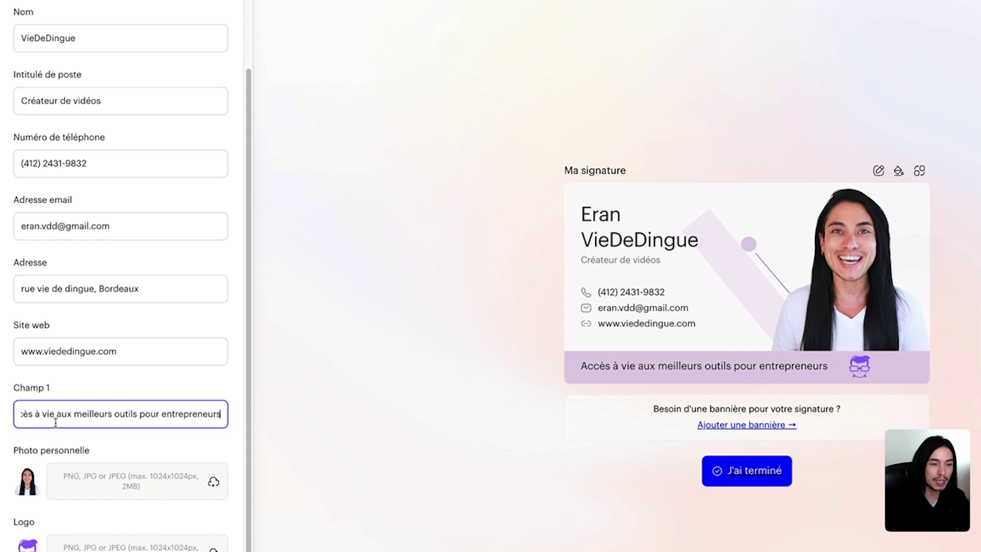
pyautogui.moveTo(74, 412); pyautogui.dragTo(671, 380)
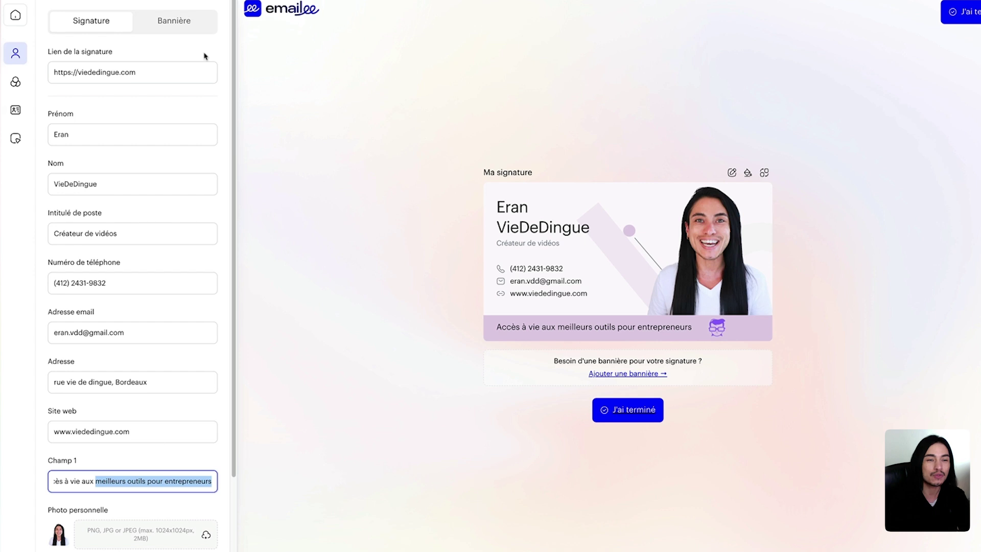
# Step: Start a custom colour palette named Demo and choose a violet-blue as its first colour
pyautogui.moveTo(15, 79)
pyautogui.click(45, 76)
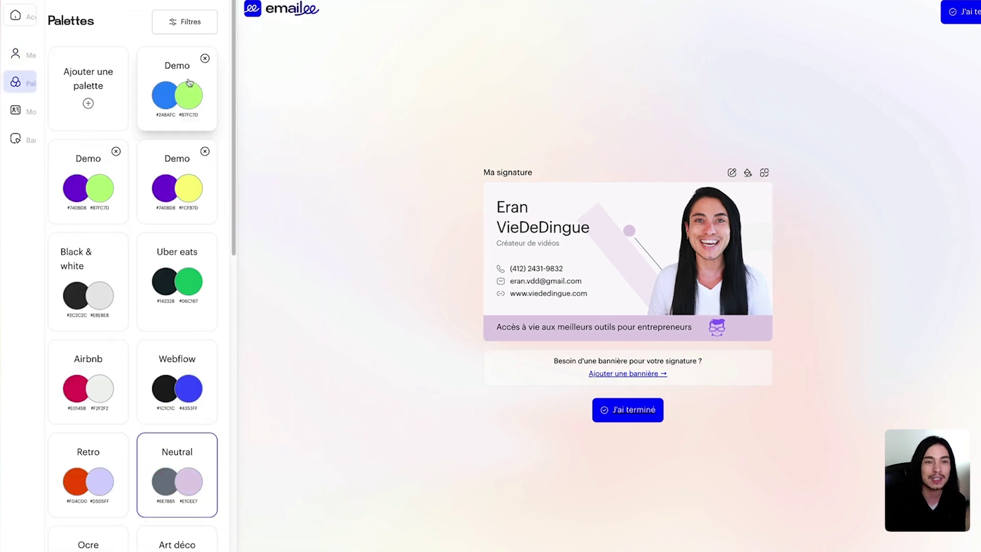
pyautogui.click(99, 86)
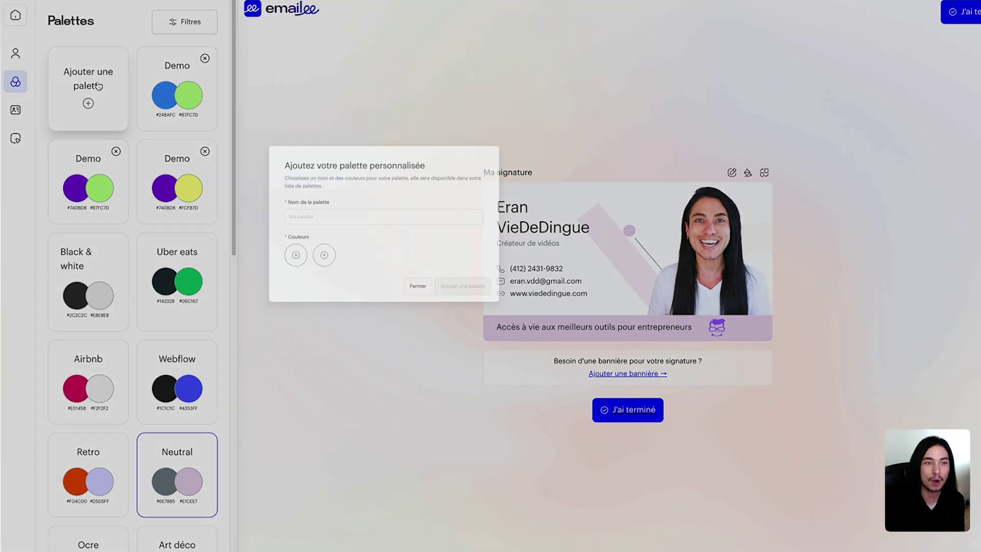
pyautogui.click(395, 268)
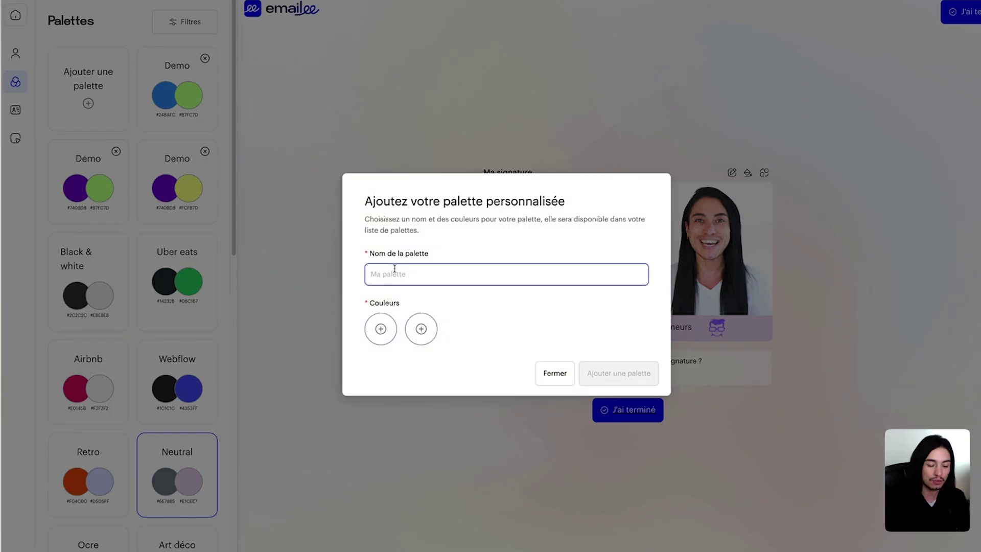
pyautogui.click(373, 328)
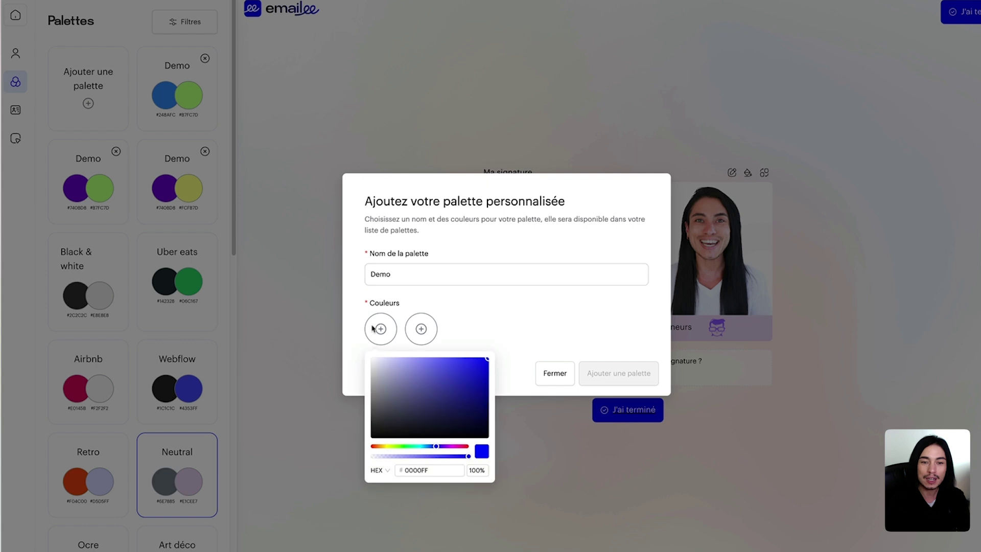
pyautogui.click(454, 372)
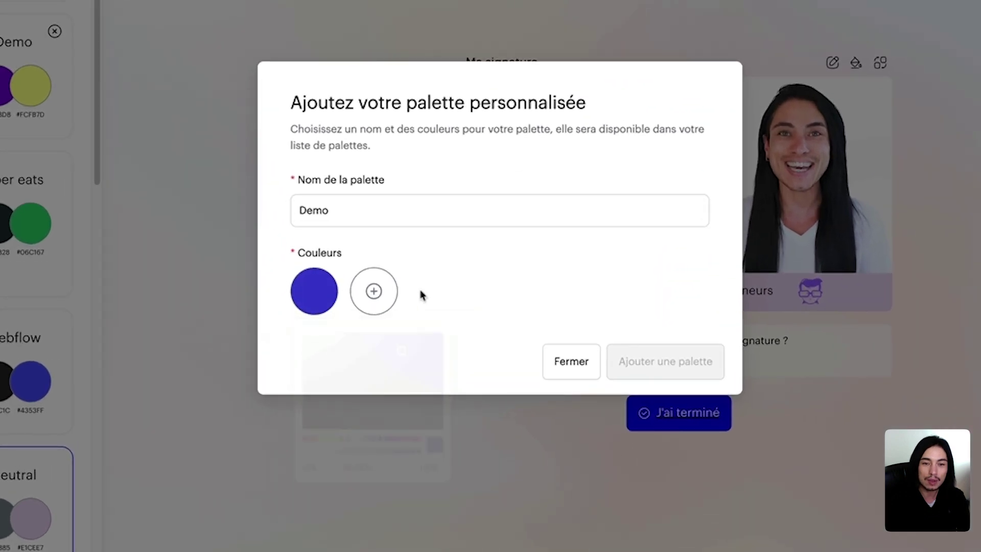
# Step: Choose a very pale green as the Demo palette's second colour and add the palette
pyautogui.click(365, 294)
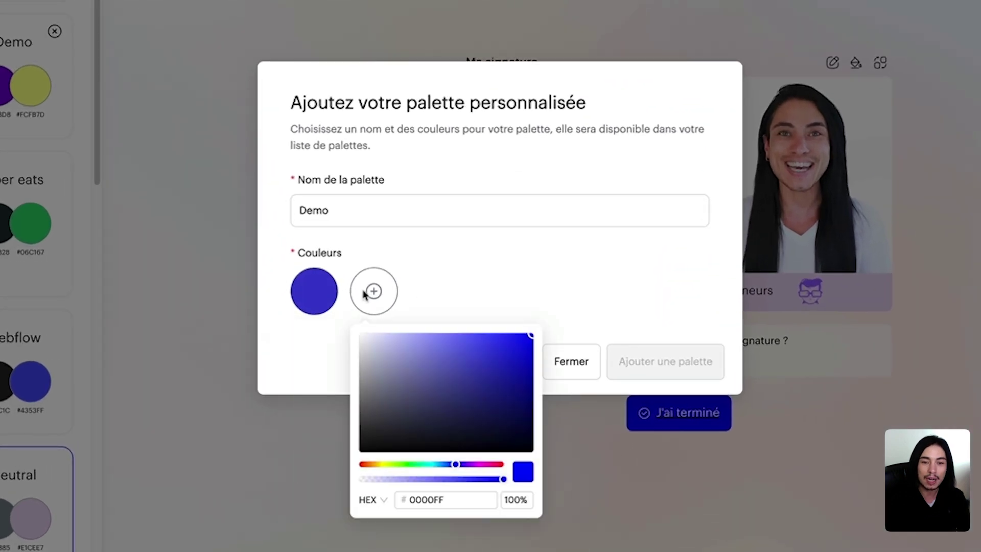
pyautogui.click(482, 464)
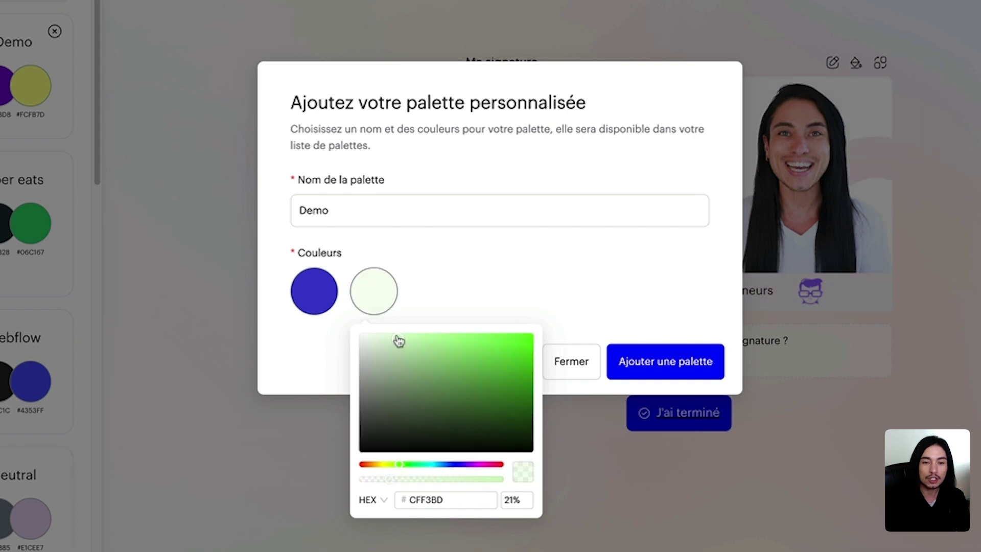
pyautogui.moveTo(398, 339)
pyautogui.mouseDown()
pyautogui.moveTo(407, 345)
pyautogui.moveTo(403, 337)
pyautogui.mouseUp()
pyautogui.click(472, 285)
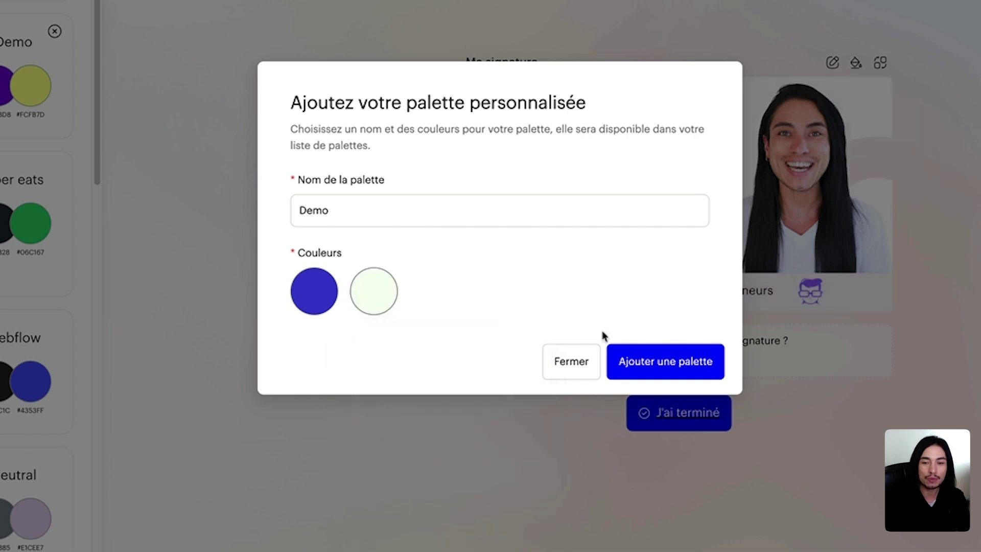
pyautogui.click(638, 367)
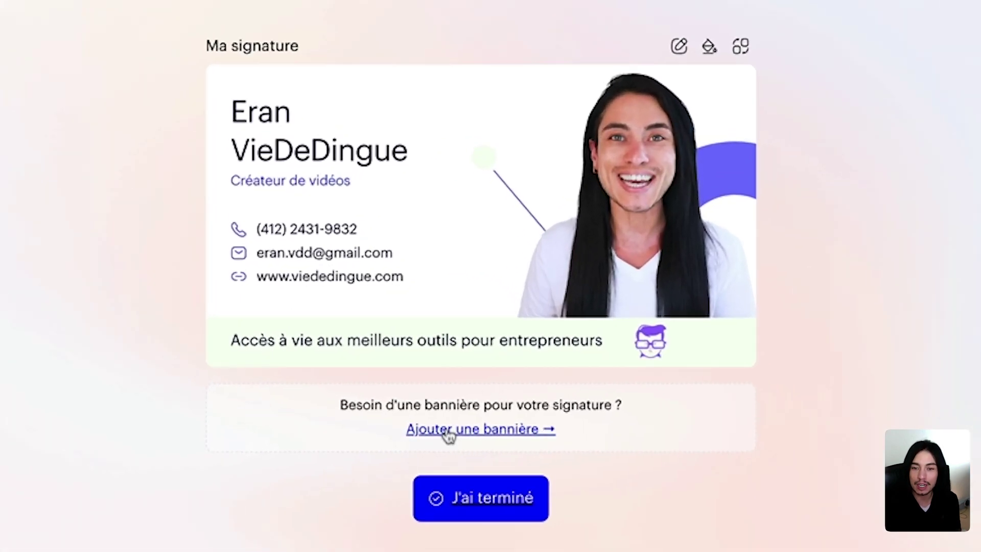
# Step: Add the "Book a call on my calendar" and "Download Routine on your phone" banners below the signature, and remove the calendar banner
pyautogui.click(447, 433)
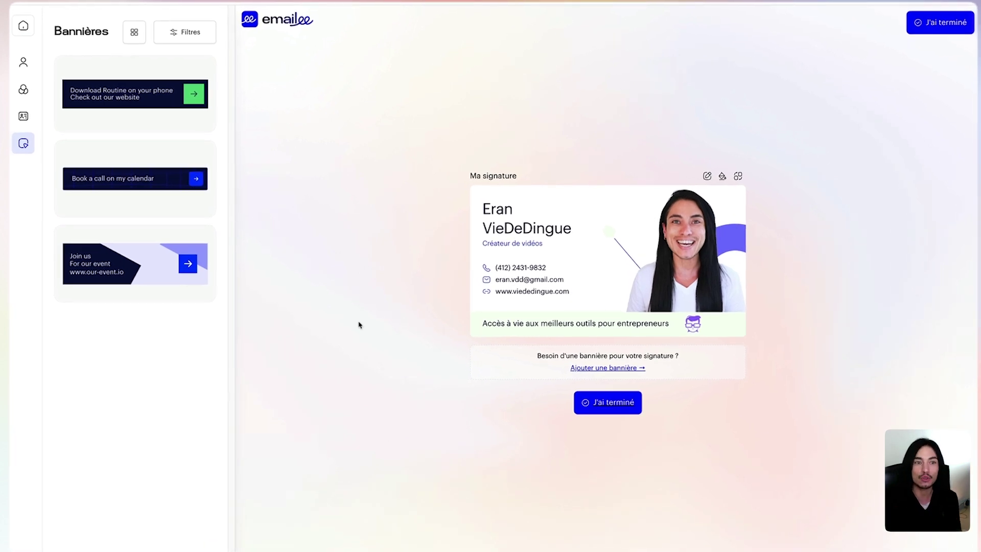
pyautogui.click(173, 180)
pyautogui.click(143, 98)
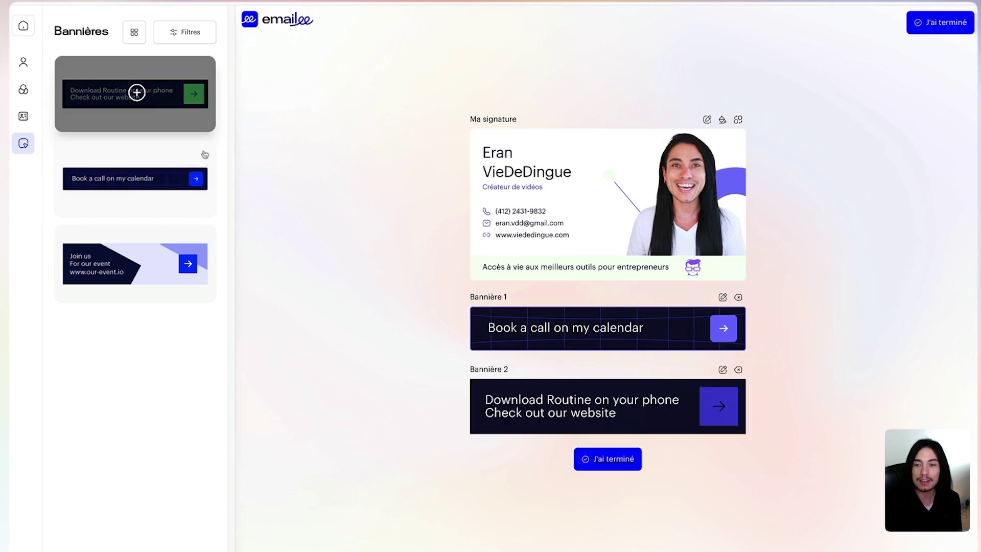
pyautogui.click(738, 297)
pyautogui.click(575, 339)
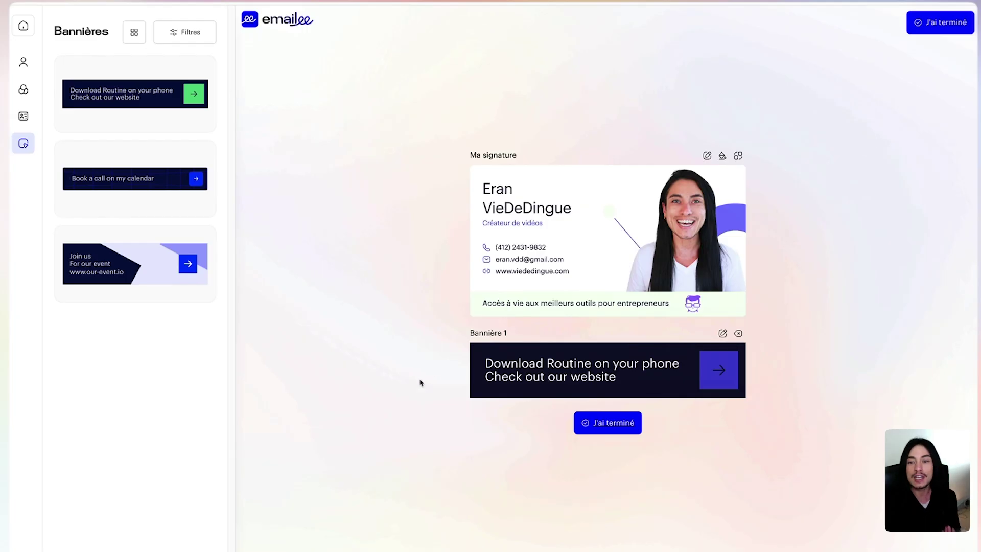
# Step: Remove the "Download Routine on your phone" banner and add the "Book a call on my calendar" banner below the signature
pyautogui.click(738, 334)
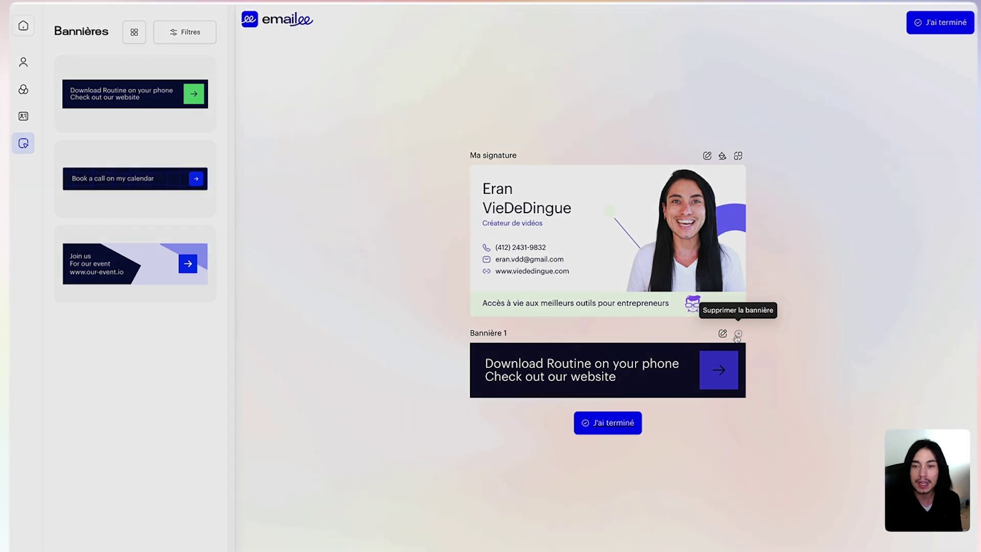
pyautogui.click(559, 344)
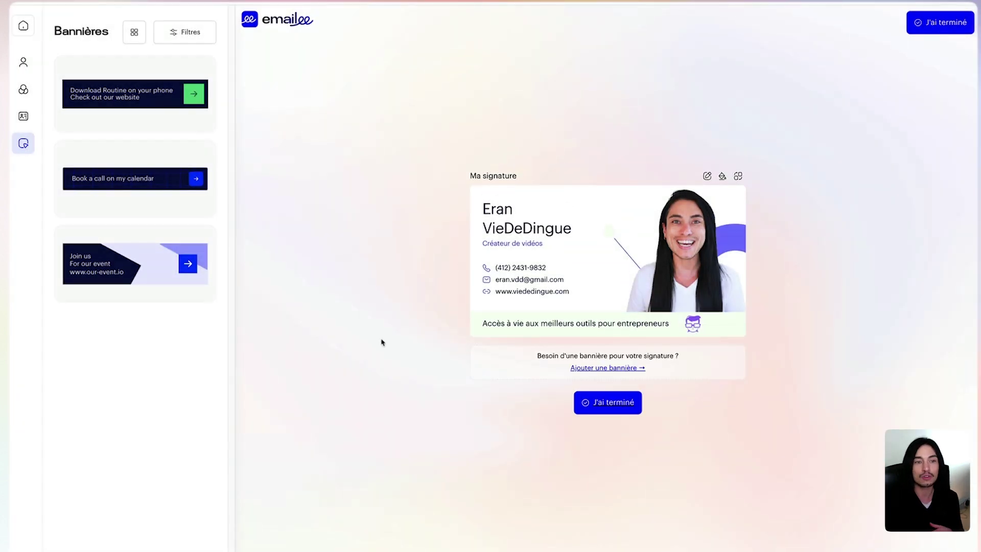
pyautogui.click(134, 177)
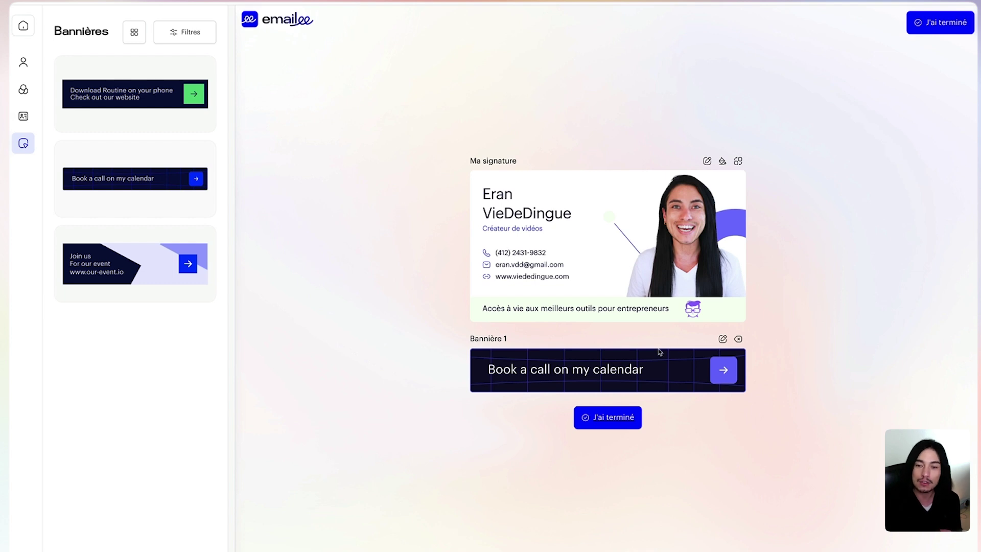
# Step: Replace the calendar banner's Champ 1 text with "Télécharger mon ebook gratuit"
pyautogui.click(723, 339)
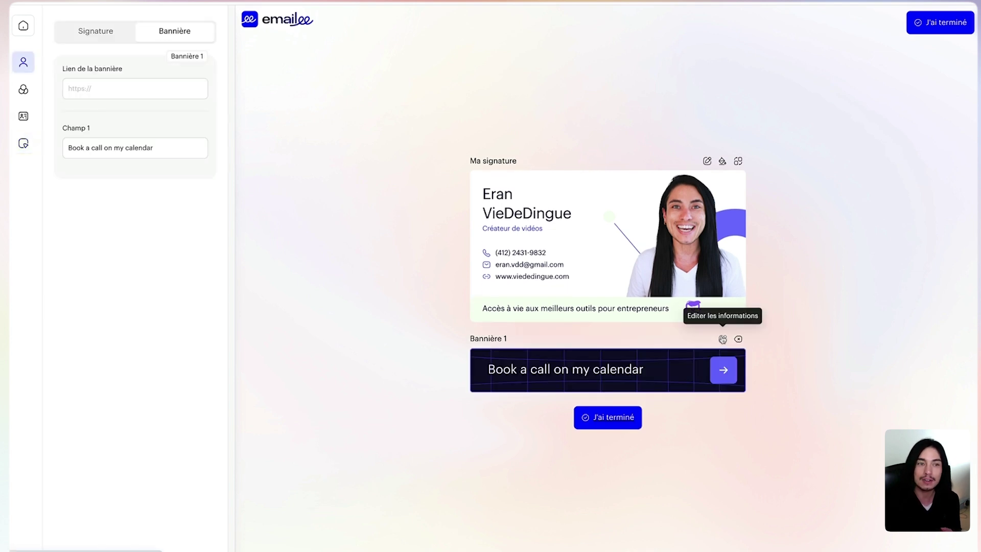
pyautogui.moveTo(171, 147); pyautogui.dragTo(50, 155)
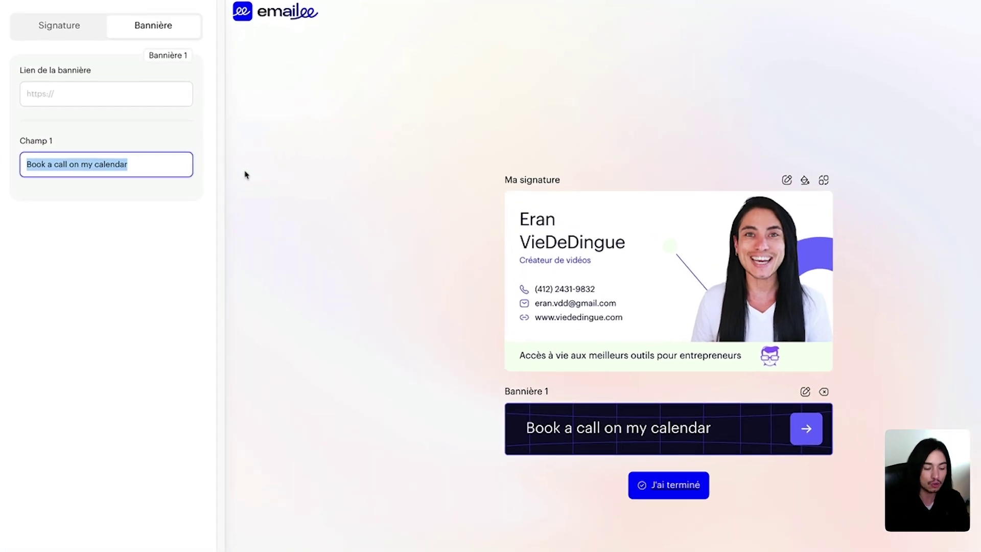
pyautogui.write('Téléch')
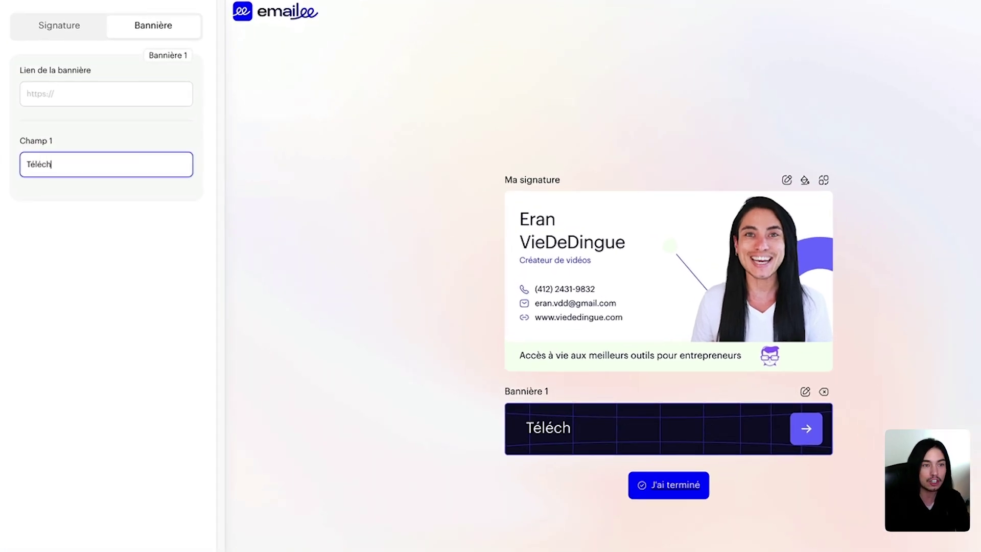
pyautogui.write('arger mon ebook gratuit')
# Step: Paste the viededingue.com formation page address as the link of Bannière 1
pyautogui.click(59, 102)
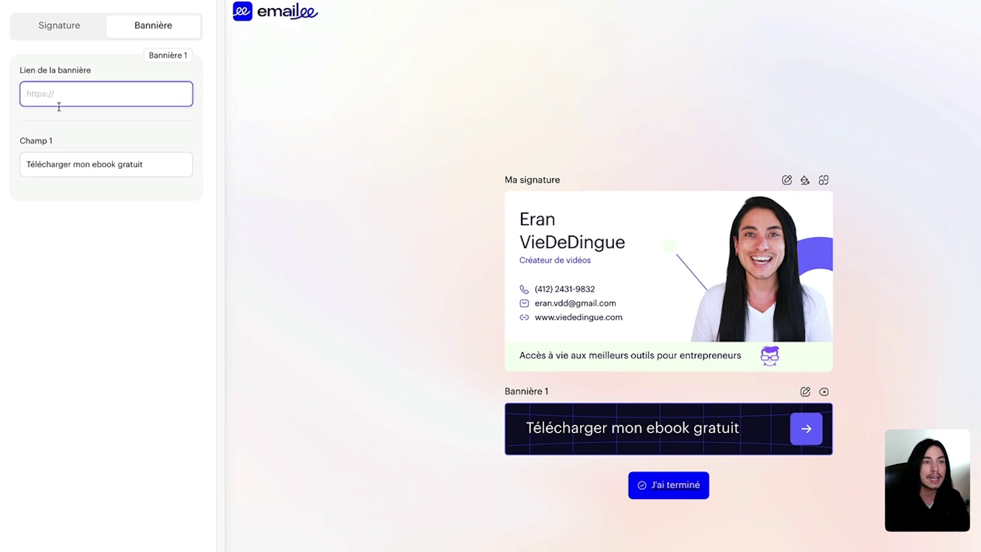
pyautogui.hotkey('ctrl', 'v')
pyautogui.click(77, 119)
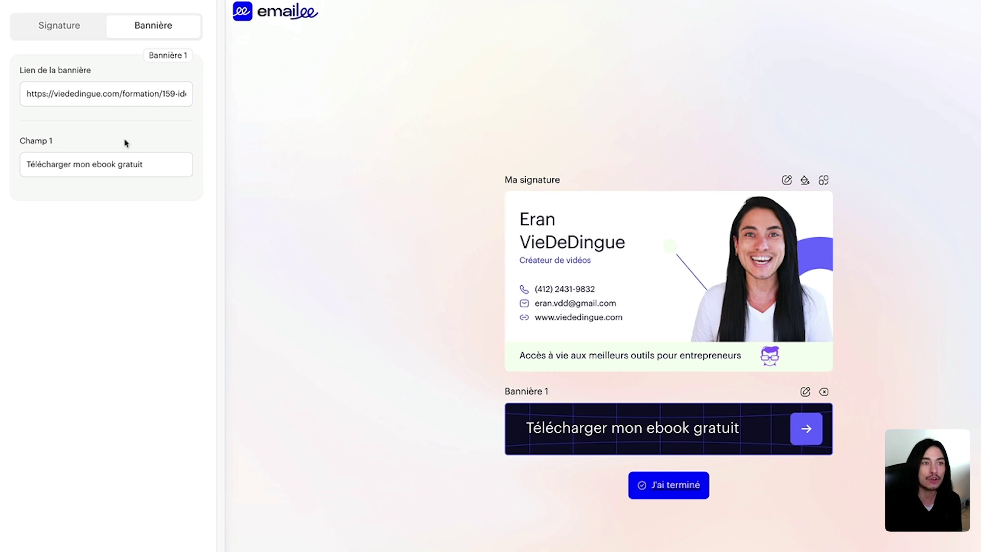
# Step: Try the purple and bright green Demo, Uber eats, Yoshi and Art déco palettes on the signature and banner
pyautogui.click(54, 83)
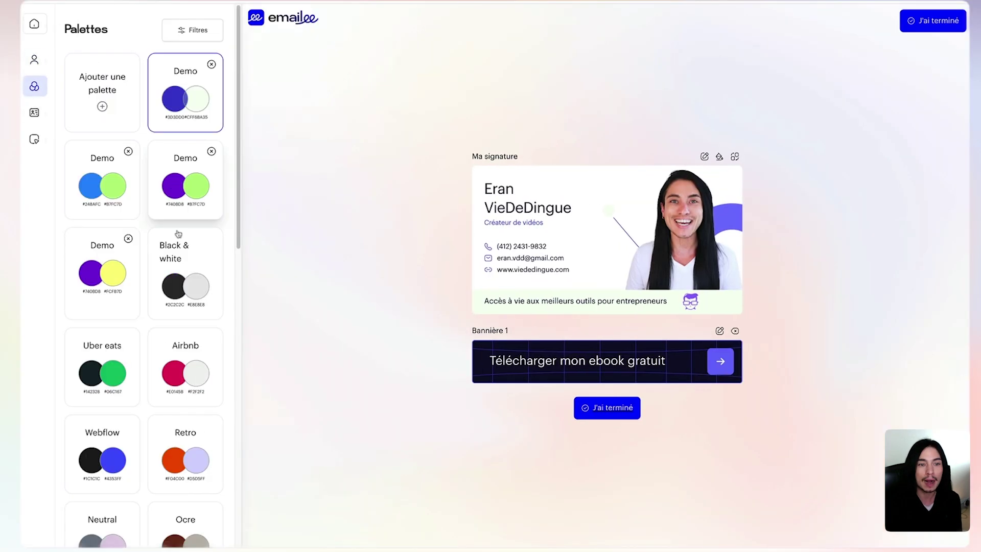
pyautogui.click(187, 201)
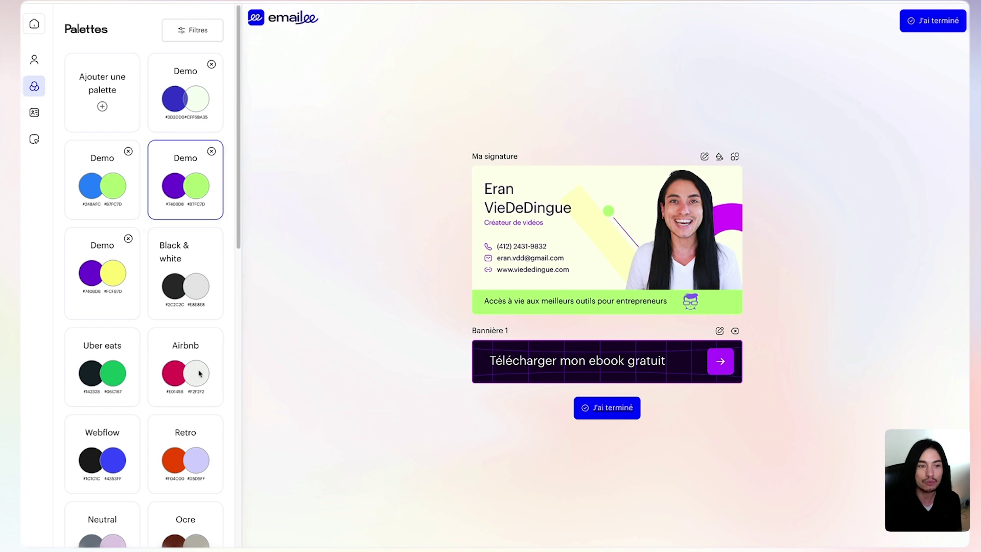
pyautogui.click(114, 375)
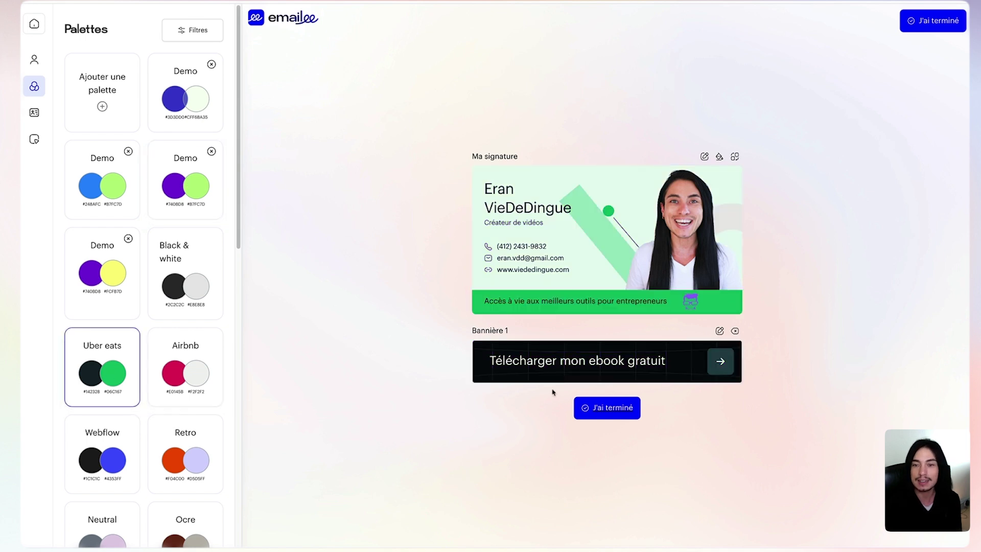
pyautogui.scroll(-6, 177, 307)
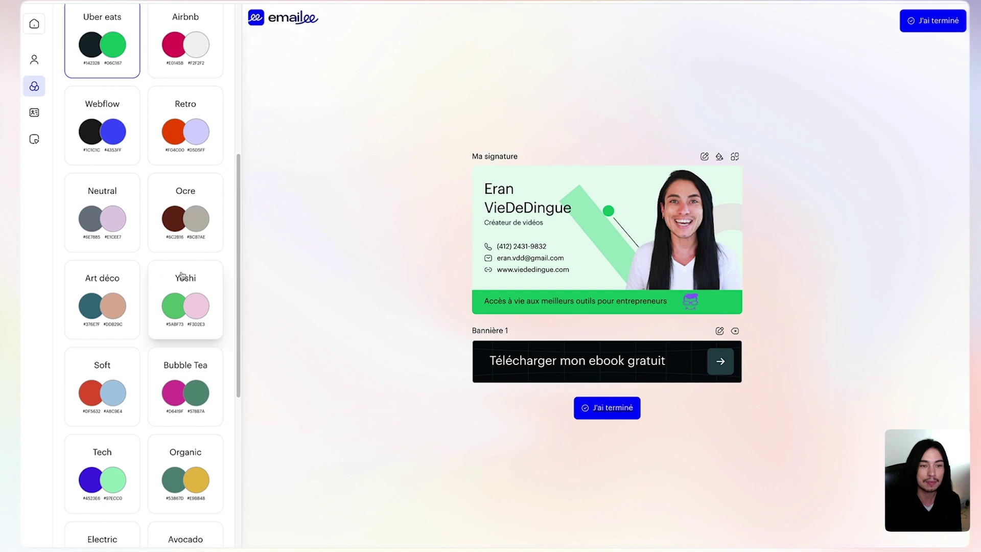
pyautogui.click(183, 278)
pyautogui.click(114, 297)
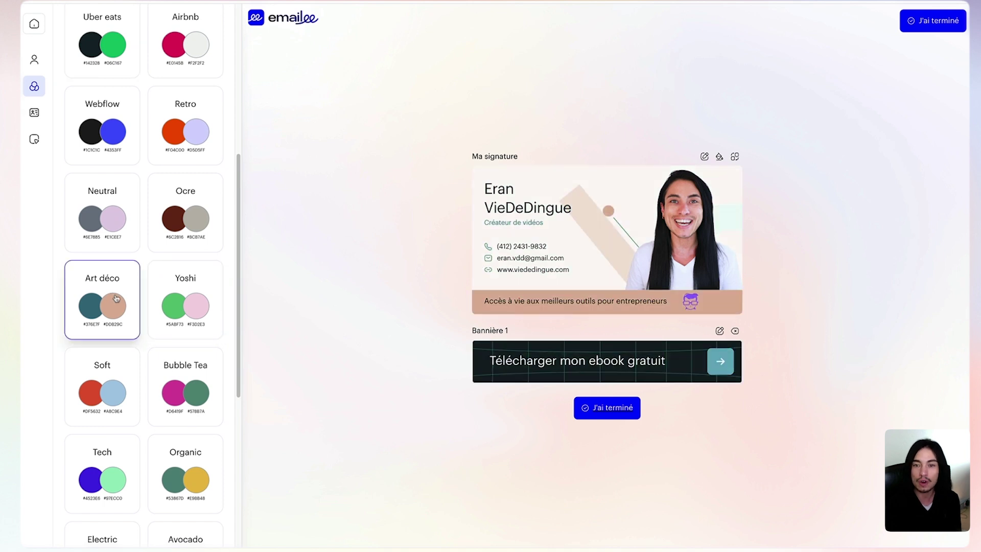
# Step: Try the Soft, Tech, Electric and Avocado palettes on the signature and banner
pyautogui.scroll(-2, 109, 311)
pyautogui.click(107, 325)
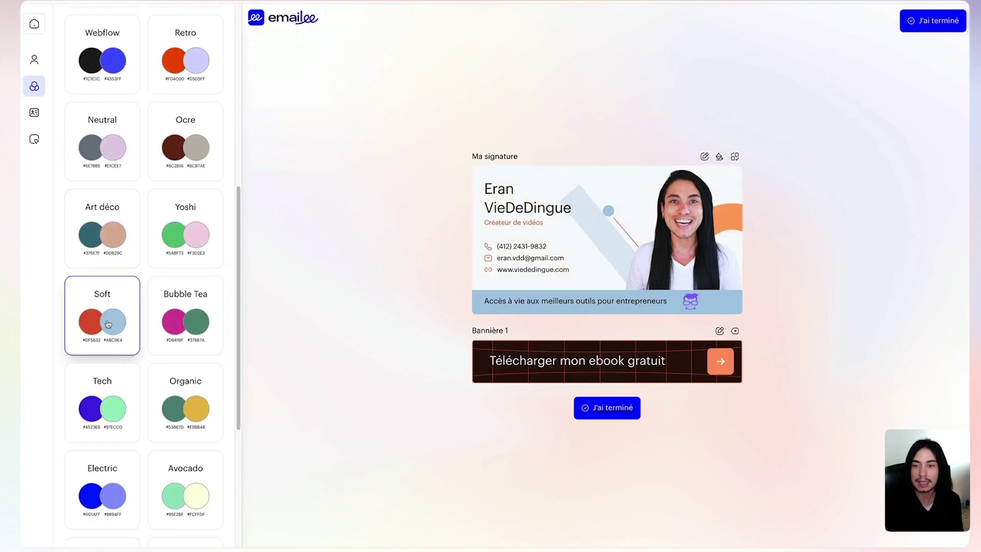
pyautogui.scroll(-2, 115, 325)
pyautogui.click(126, 326)
pyautogui.click(118, 371)
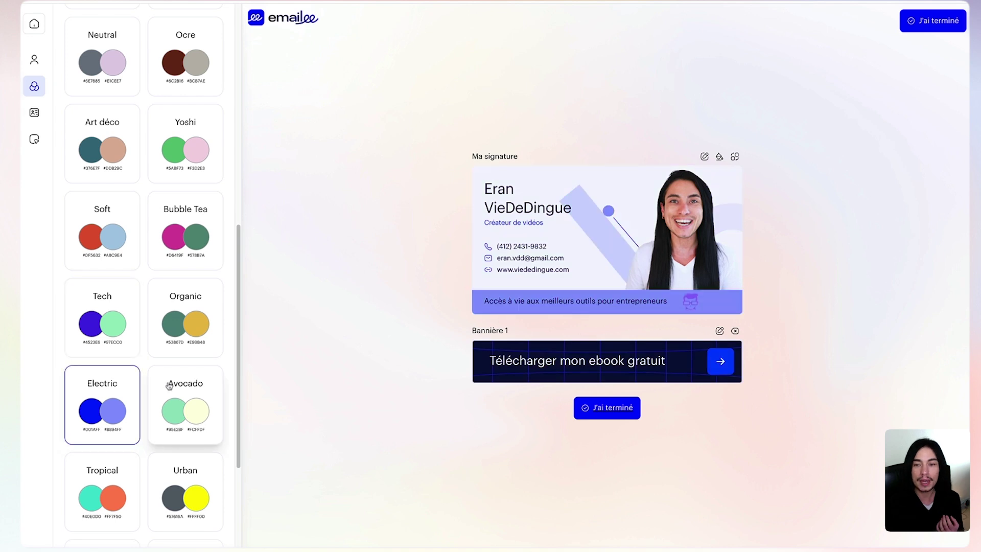
pyautogui.click(170, 372)
pyautogui.scroll(-2, 118, 372)
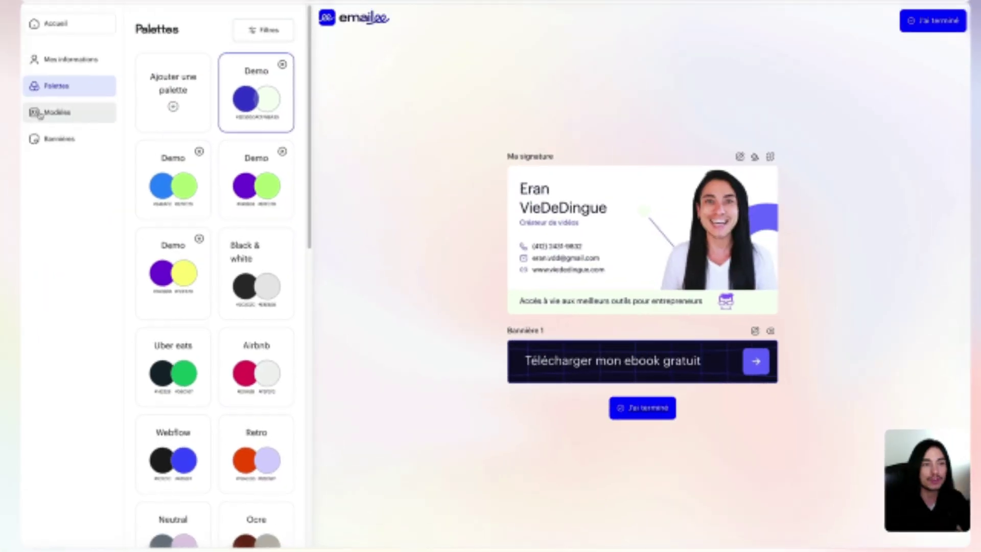
# Step: Try the signature templates with the circular portrait on a diagonal, the black-and-white portrait, and the plain logo with tagline
pyautogui.click(40, 114)
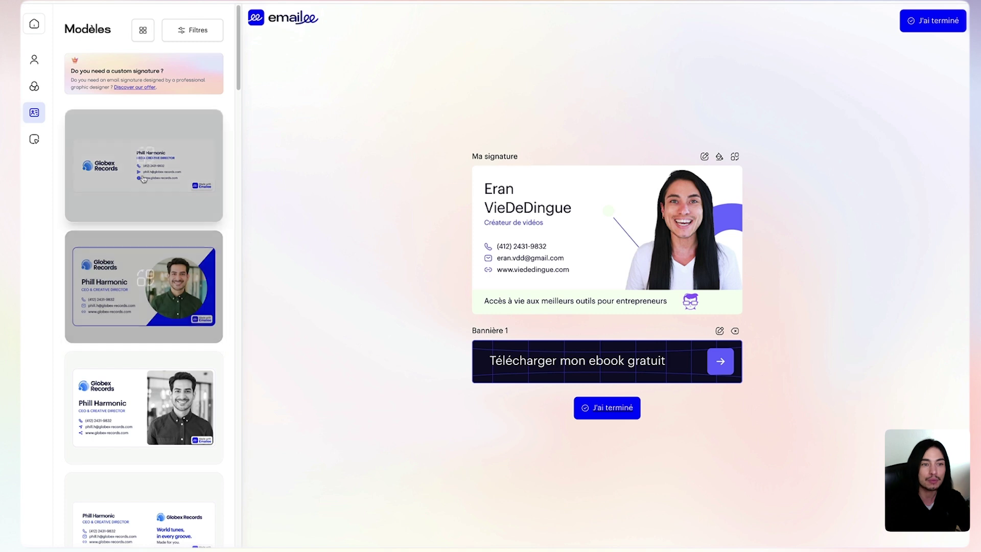
pyautogui.click(157, 280)
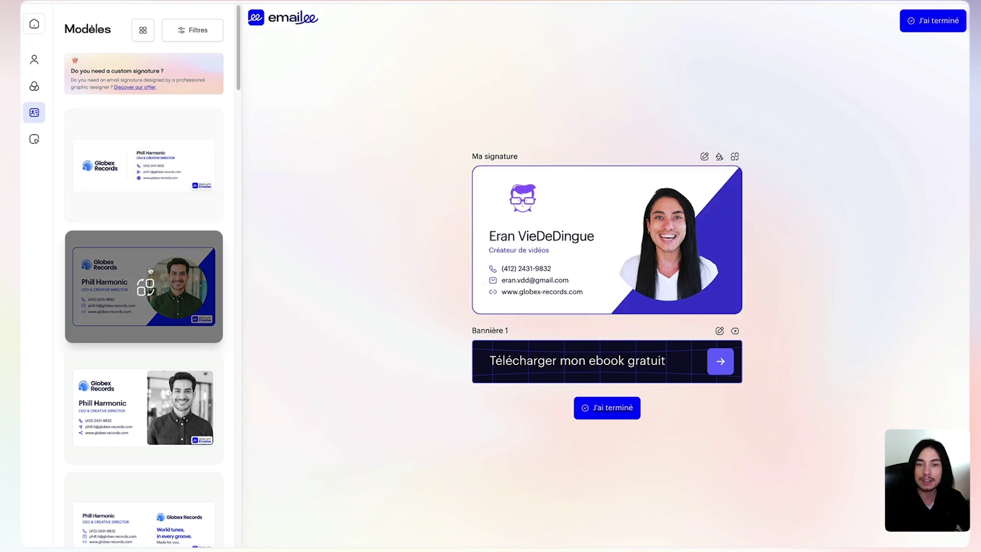
pyautogui.scroll(-2, 150, 306)
pyautogui.click(149, 308)
pyautogui.scroll(-1, 150, 309)
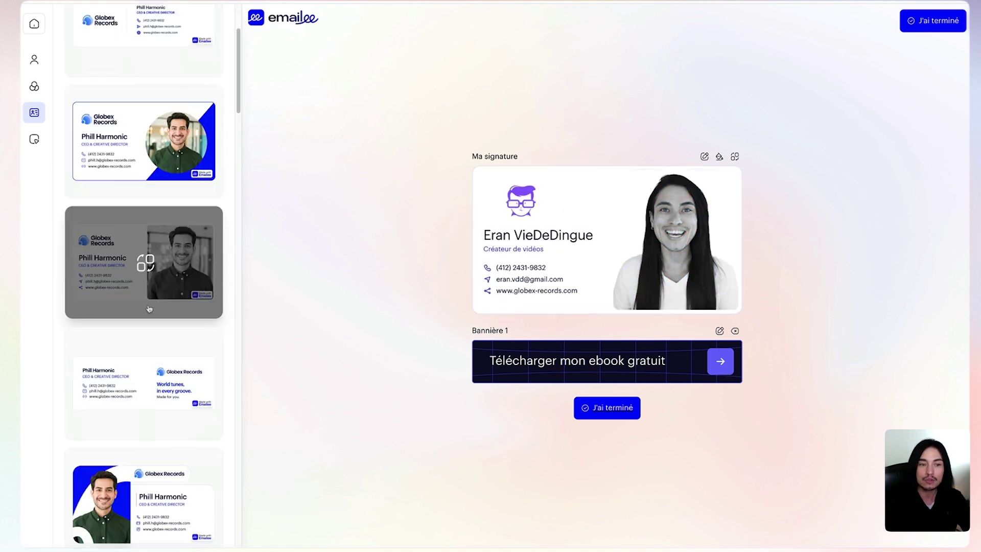
pyautogui.scroll(-1, 149, 309)
pyautogui.click(150, 308)
# Step: Try the templates with the large portrait on blue, the small round portrait beside a divider, and the pale green rounded card
pyautogui.scroll(-3, 149, 308)
pyautogui.scroll(-2, 150, 343)
pyautogui.click(152, 341)
pyautogui.scroll(-2, 153, 341)
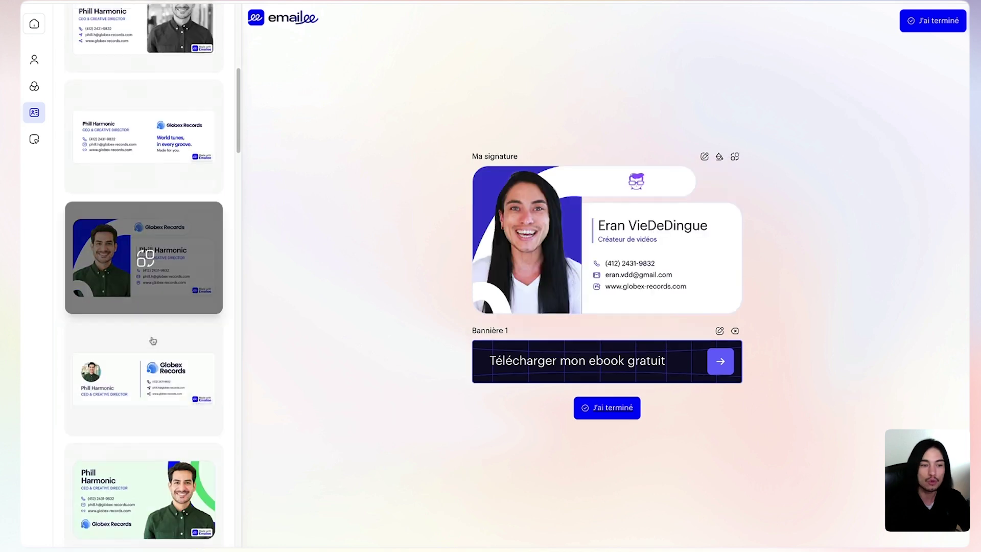
pyautogui.click(153, 341)
pyautogui.scroll(-3, 148, 327)
pyautogui.click(144, 317)
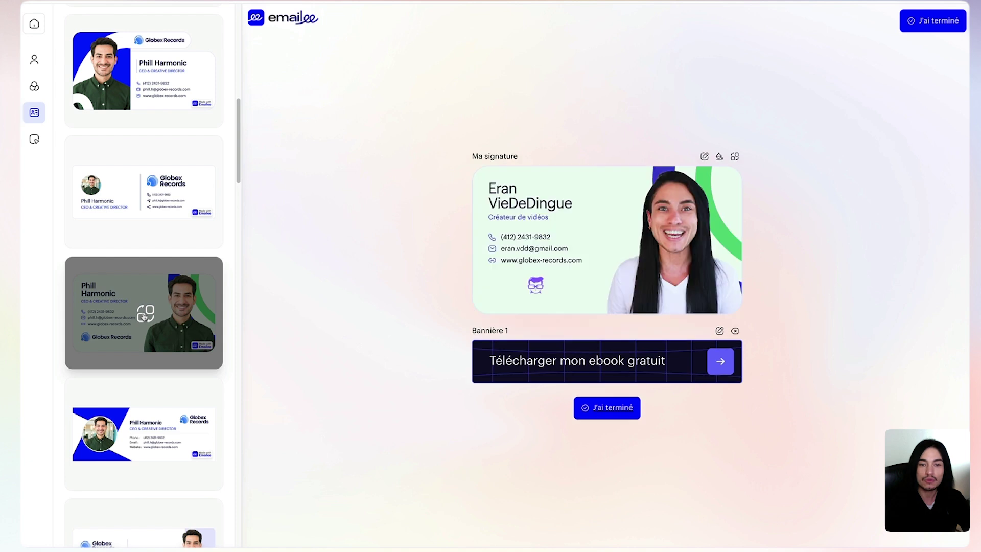
# Step: Try the blue-cornered round portrait template, the two dark portrait templates, and the geometric-pattern template with a dark contact strip
pyautogui.scroll(-3, 144, 317)
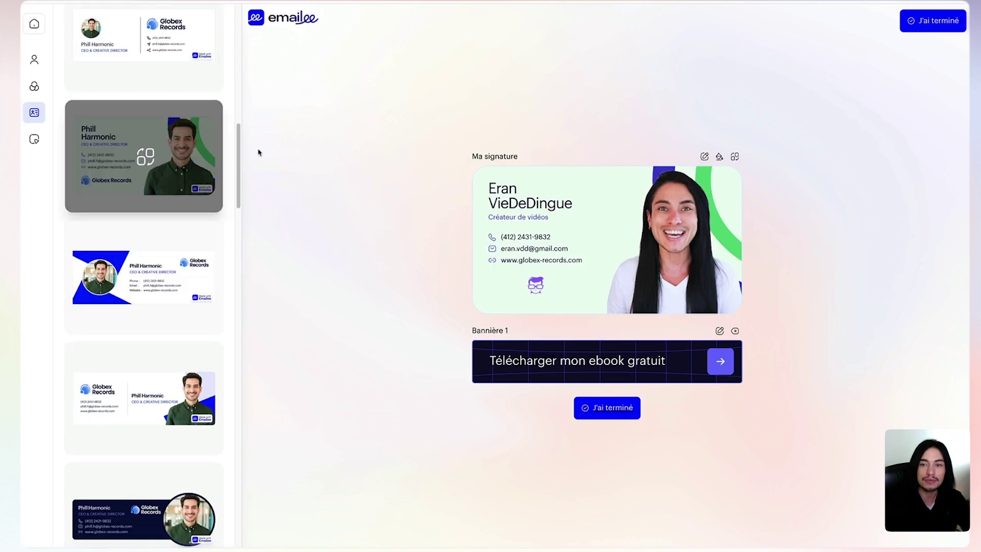
pyautogui.click(141, 285)
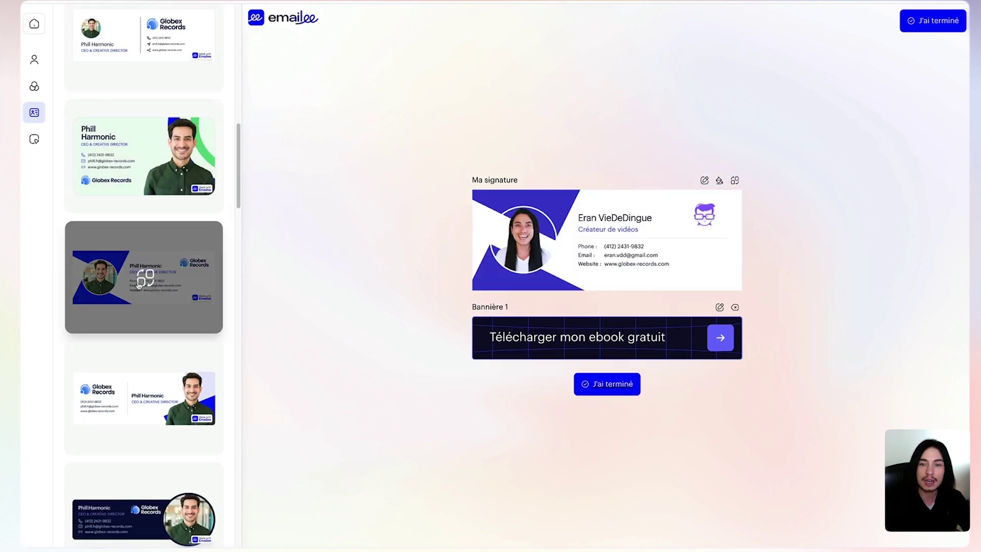
pyautogui.scroll(-4, 141, 307)
pyautogui.click(141, 319)
pyautogui.scroll(-2, 141, 319)
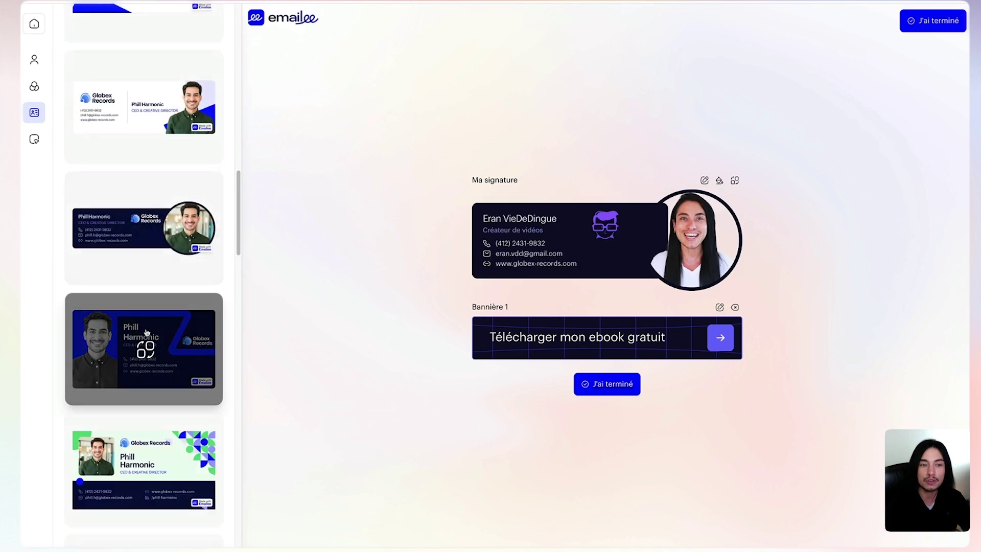
pyautogui.click(146, 332)
pyautogui.scroll(-2, 147, 332)
pyautogui.click(140, 366)
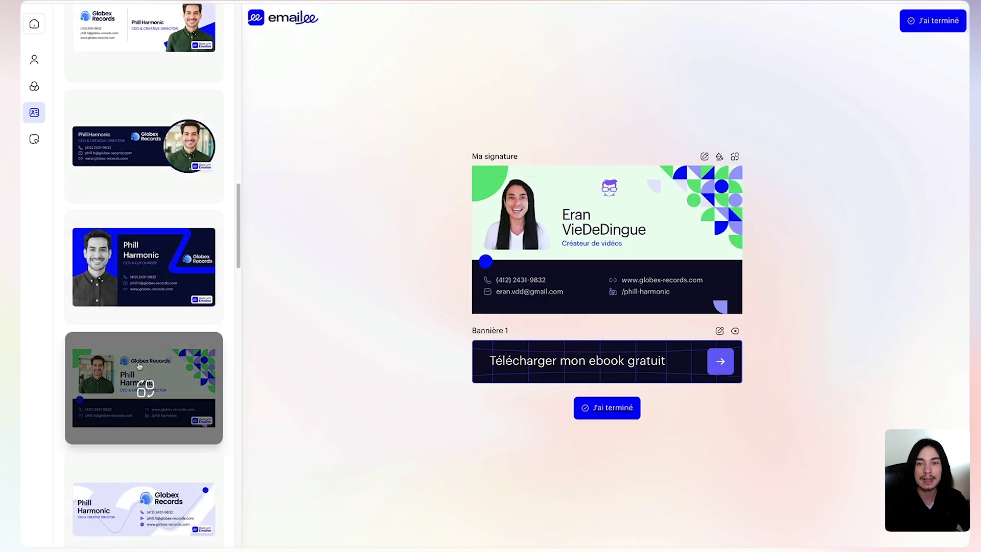
# Step: Try the lavender curved-line, dark dotted-line, solid blue round-portrait and dark tagline-footer templates on the signature
pyautogui.scroll(-3, 140, 373)
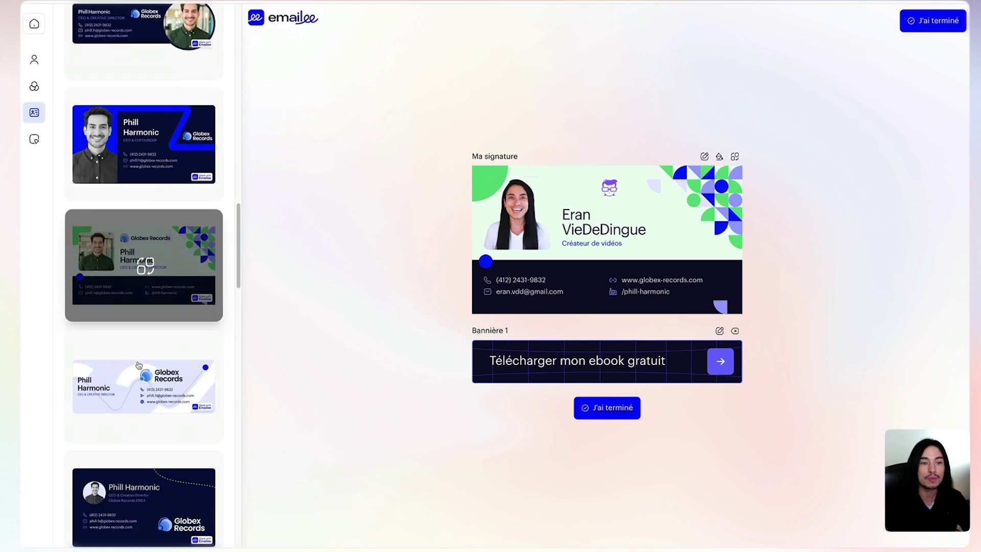
pyautogui.click(148, 388)
pyautogui.scroll(-3, 141, 377)
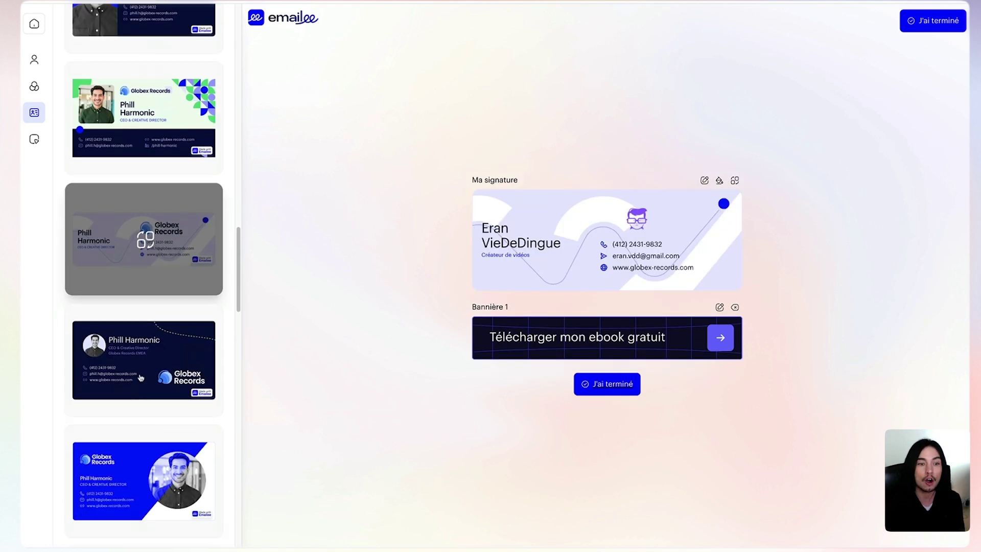
pyautogui.click(143, 365)
pyautogui.scroll(-2, 141, 364)
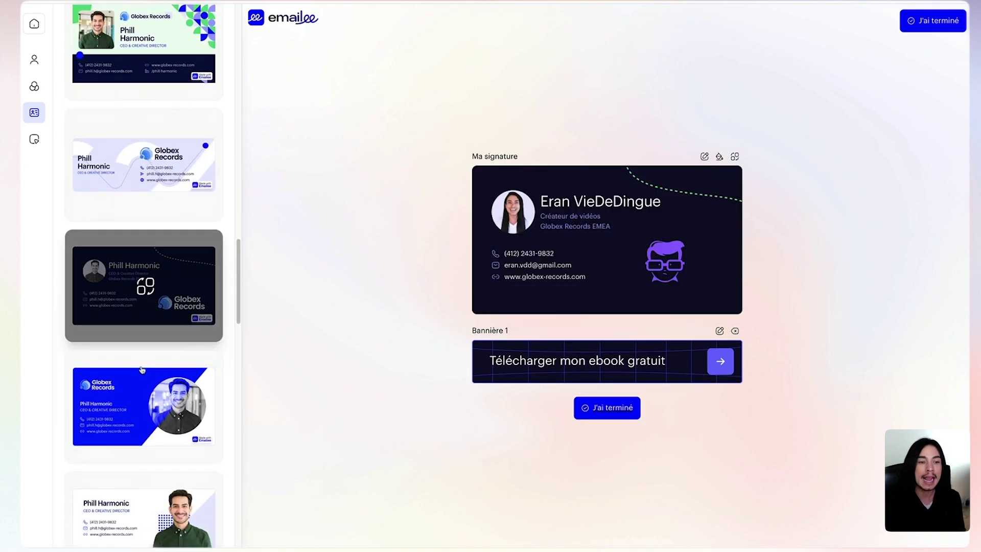
pyautogui.click(151, 402)
pyautogui.scroll(-2, 145, 393)
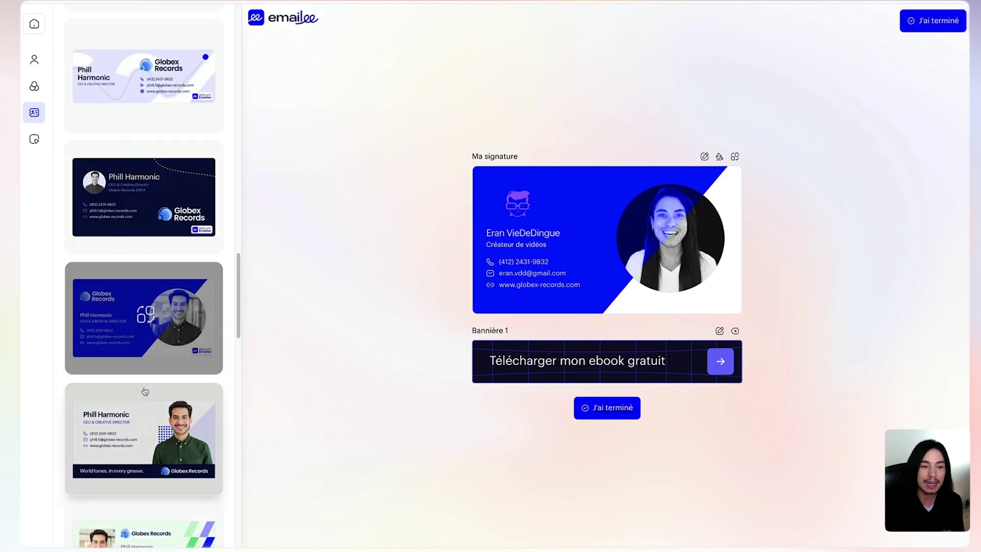
pyautogui.click(156, 434)
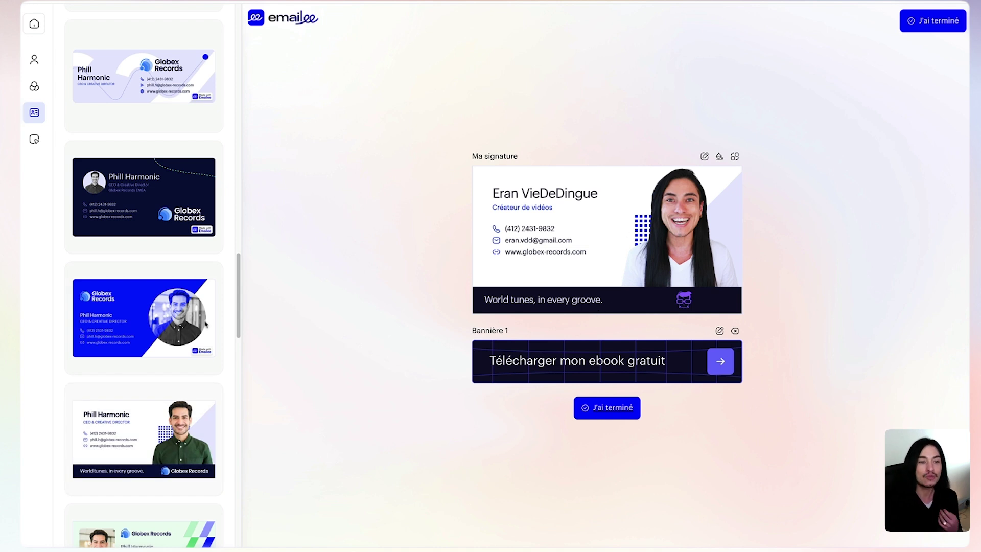
# Step: Try the green black-and-white portrait template, the dark logo-panel template, and the lavender template with a white diagonal band
pyautogui.scroll(-5, 206, 324)
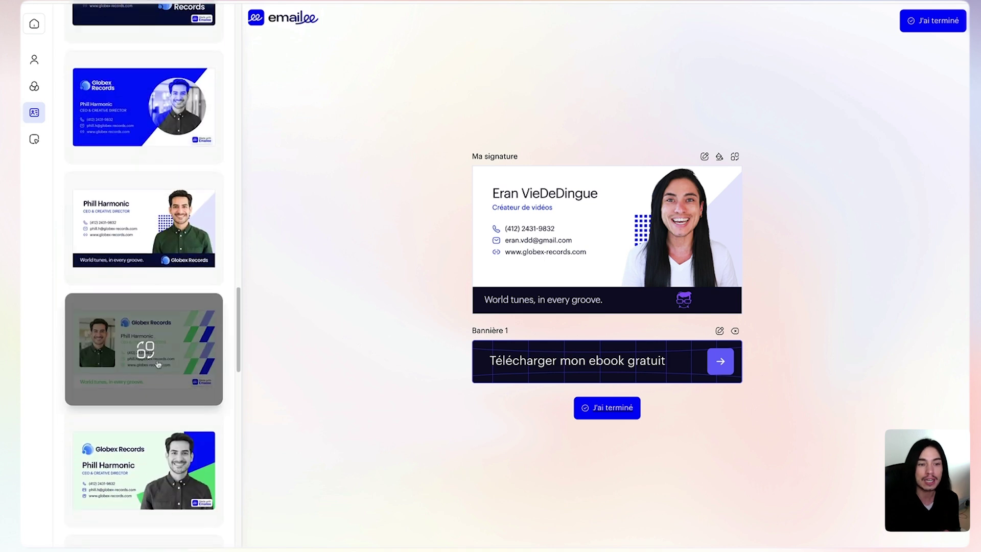
pyautogui.scroll(-1, 159, 364)
pyautogui.click(150, 410)
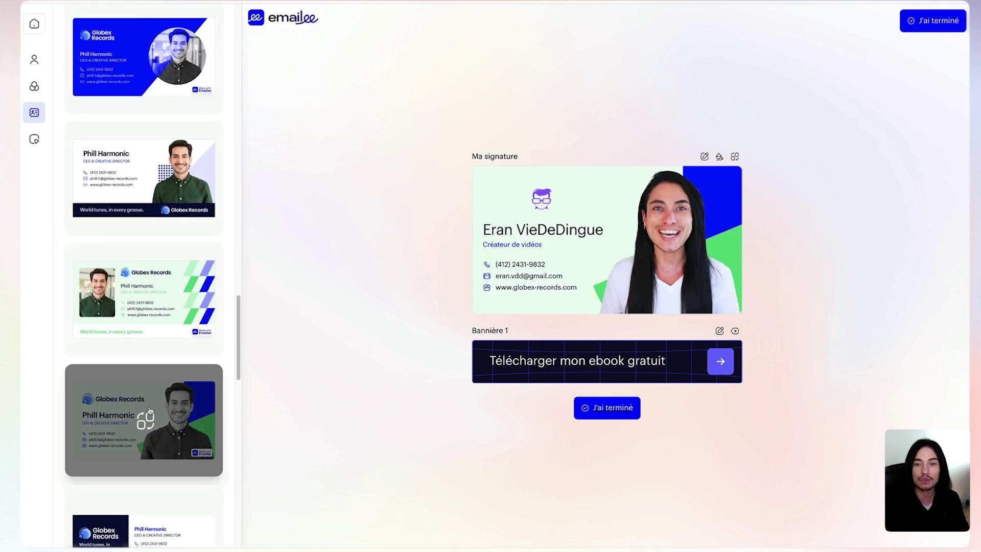
pyautogui.scroll(-3, 150, 410)
pyautogui.click(144, 412)
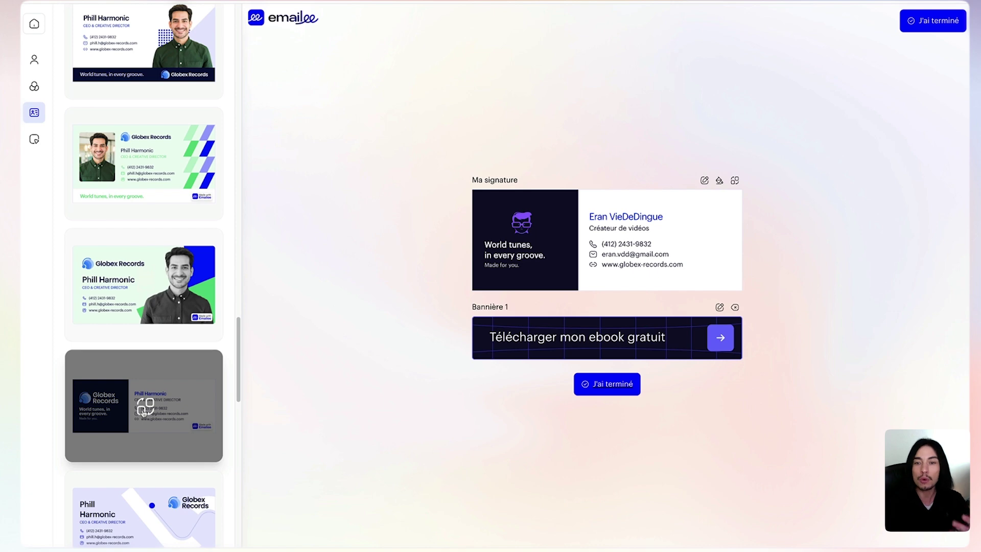
pyautogui.scroll(-3, 143, 412)
pyautogui.click(144, 411)
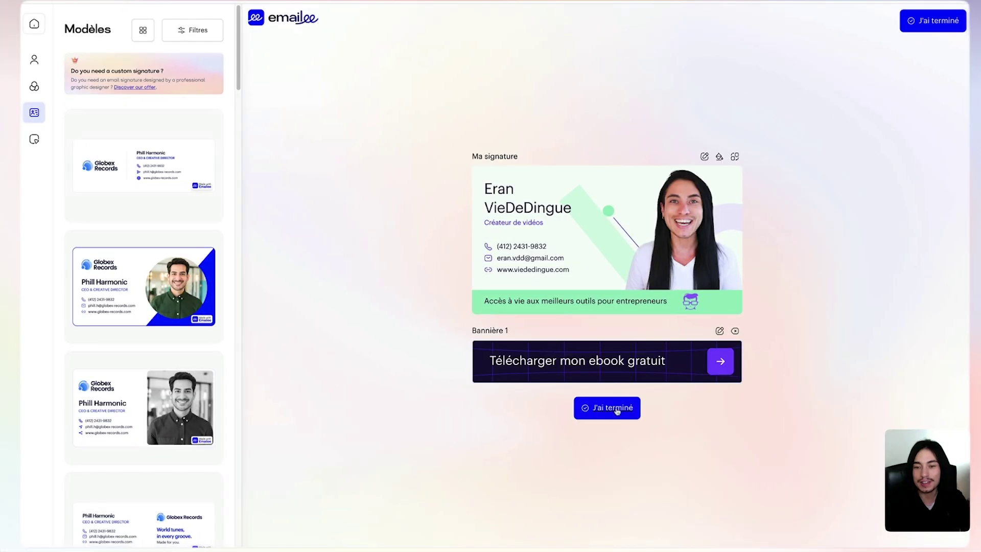
# Step: Finish the signature with its ebook banner and proceed to the email integration instructions
pyautogui.click(615, 411)
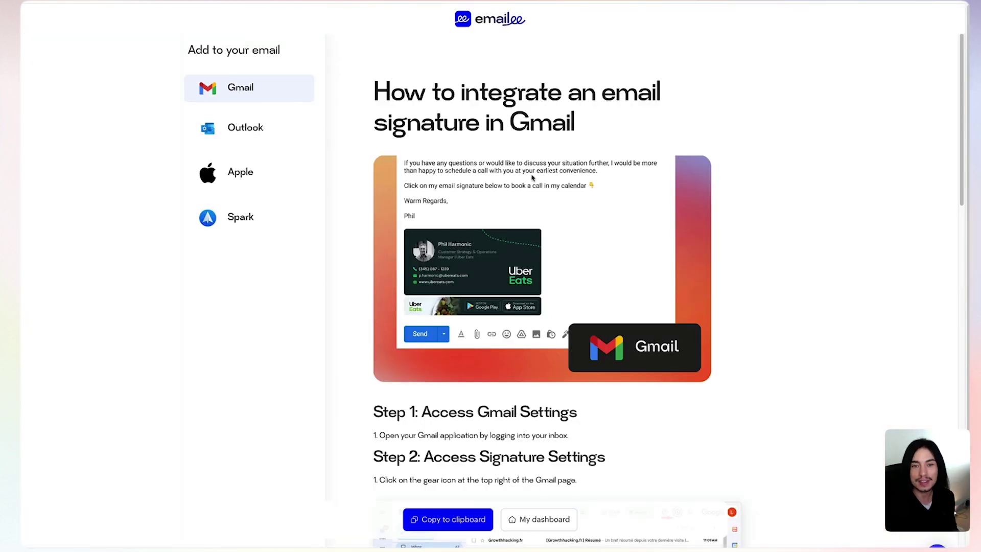
# Step: View the signature integration guides for Outlook, Apple and Spark
pyautogui.click(273, 126)
pyautogui.click(250, 176)
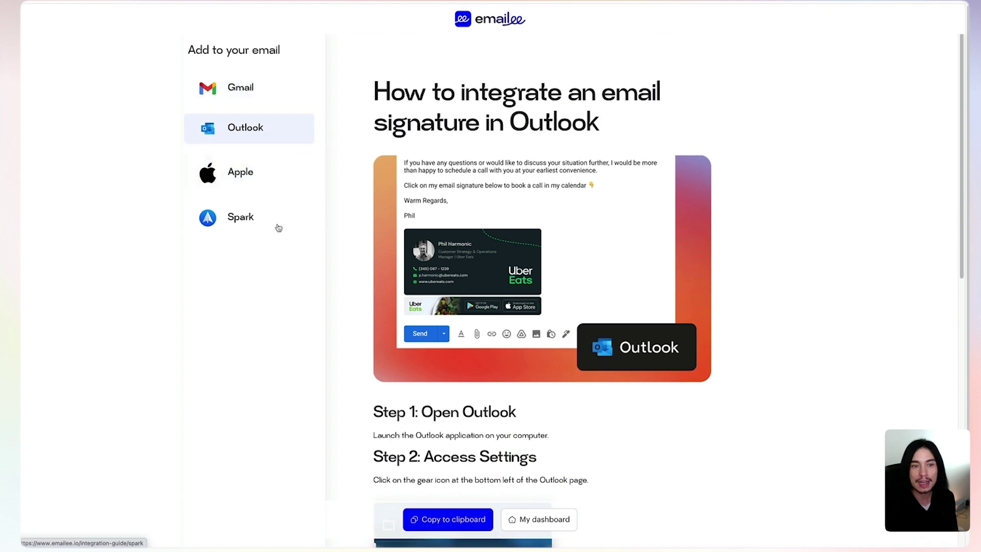
pyautogui.click(252, 221)
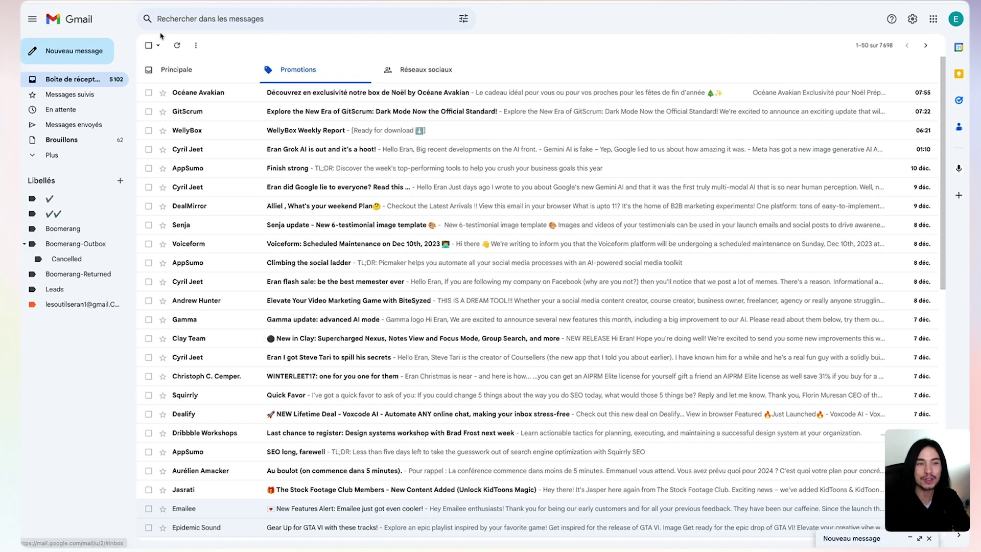
# Step: In Gmail, compose a new message containing the signature, address it to your own contact and send it without a subject
pyautogui.click(100, 49)
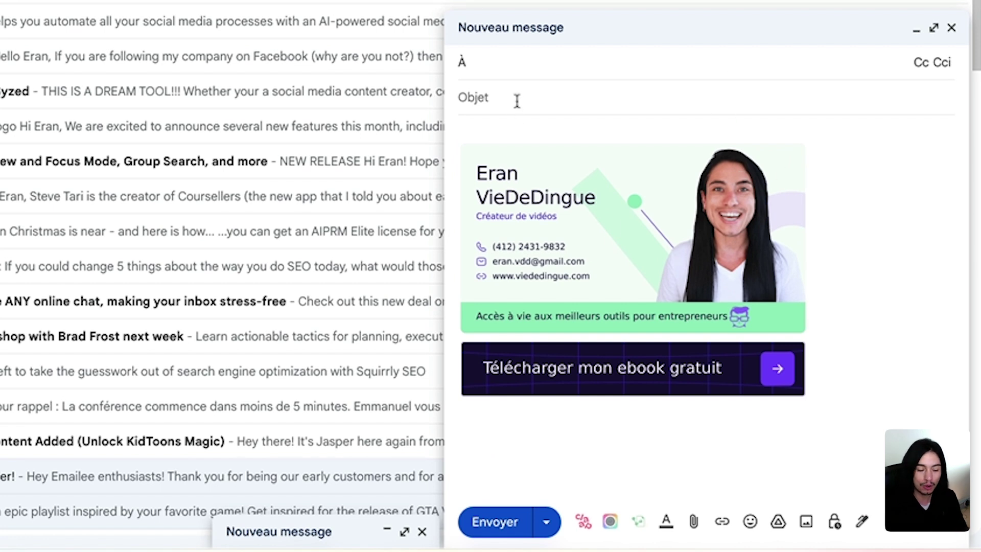
pyautogui.write('eran')
pyautogui.click(566, 113)
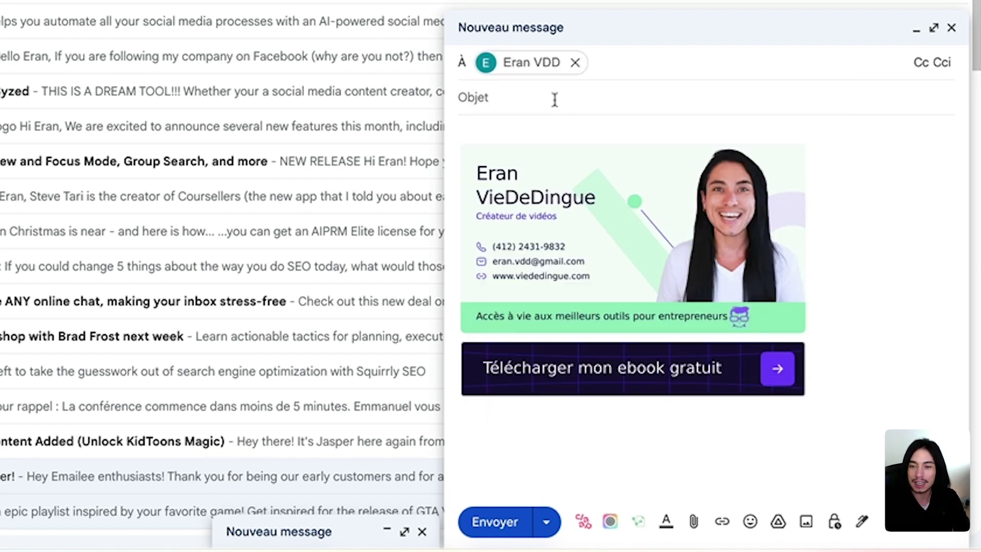
pyautogui.click(494, 522)
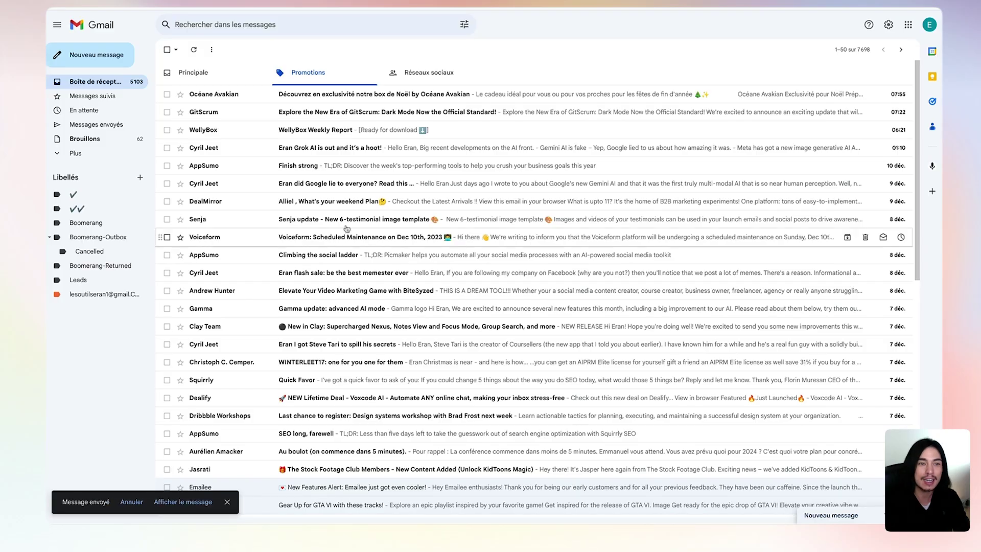
# Step: Open the received test email and check the website link on the signature card and the link on the ebook banner
pyautogui.click(287, 134)
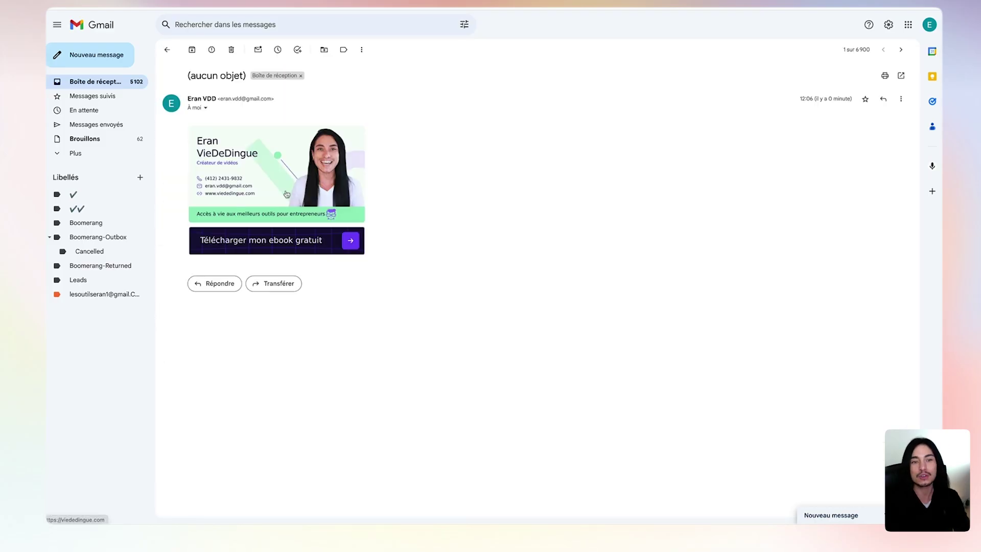
pyautogui.click(241, 176)
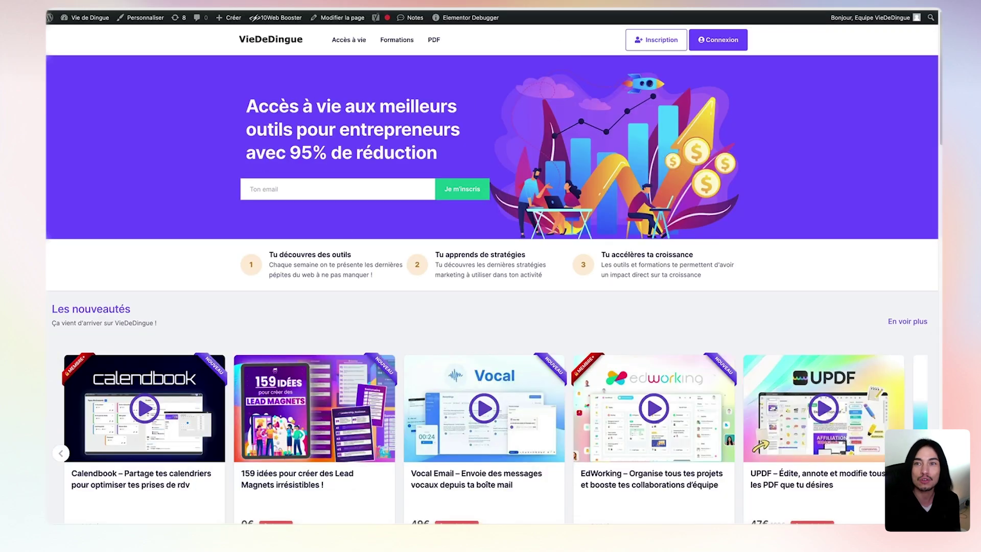
pyautogui.press('super+w')
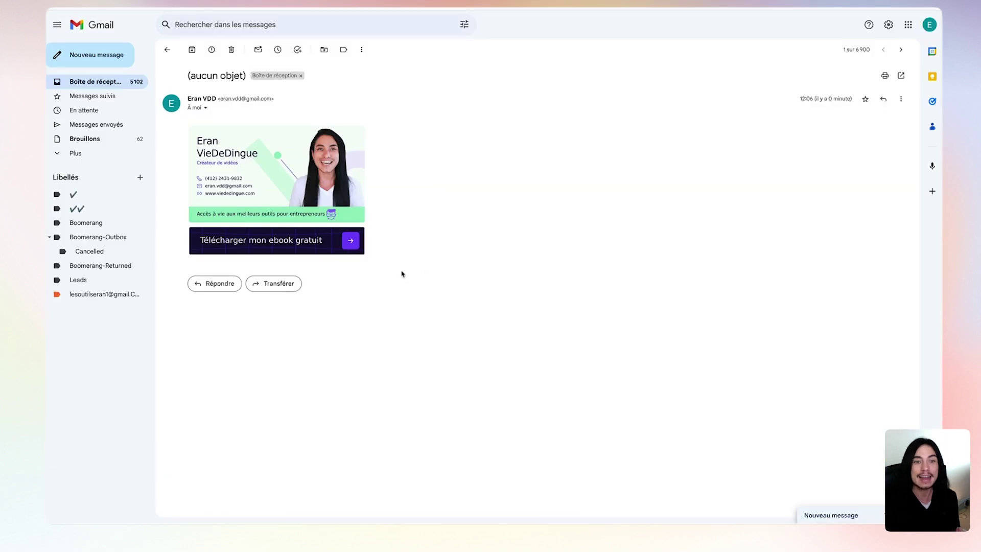
pyautogui.click(279, 249)
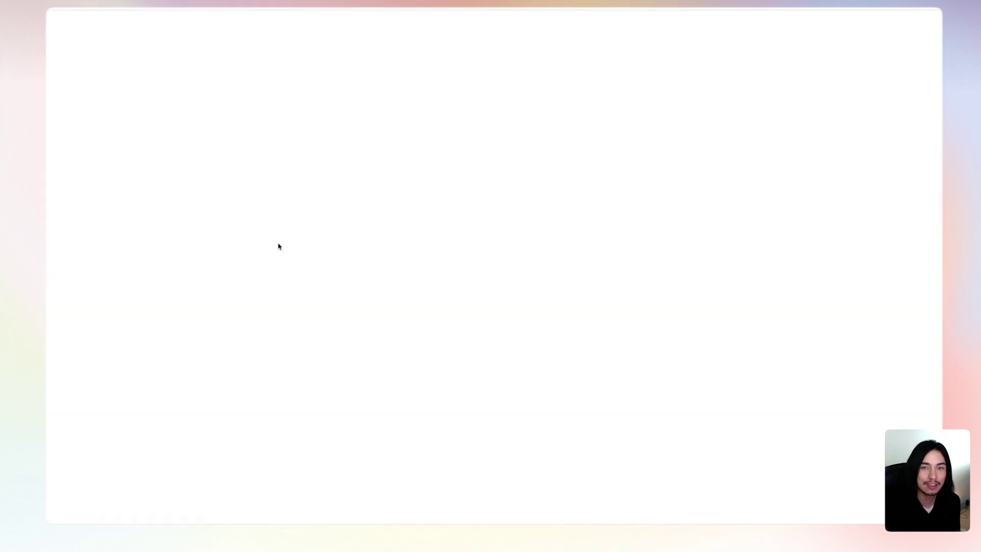